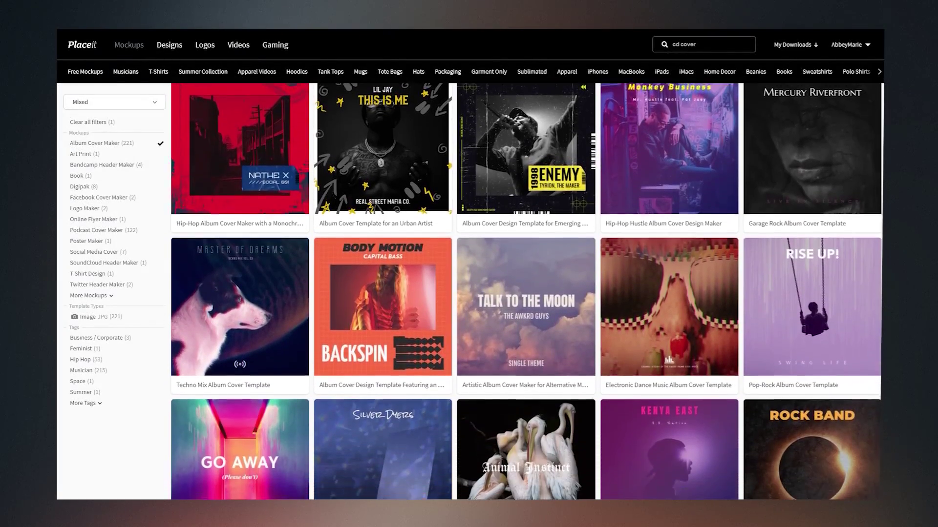
# Scroll down the 'cd cover' Album Cover Maker results to see more of the 221 templates
pyautogui.scroll(-5, 526, 293)
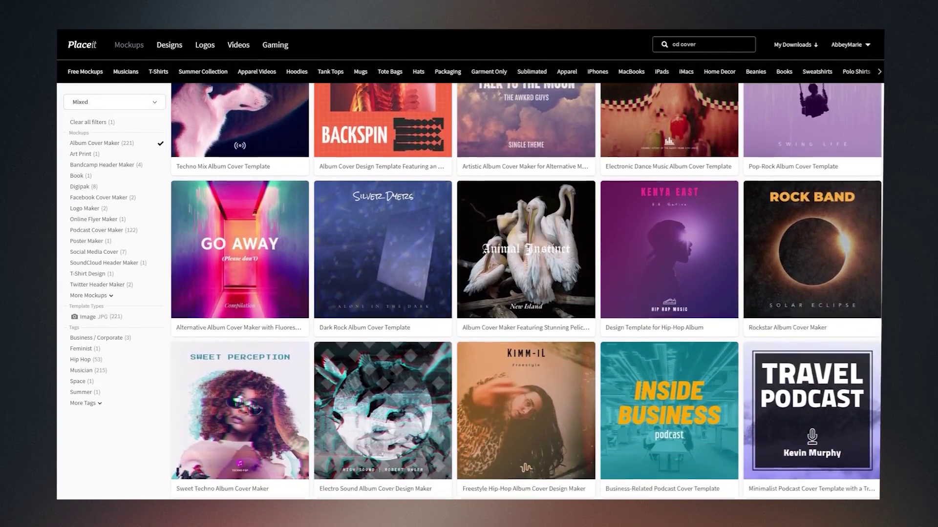
pyautogui.scroll(-5, 526, 293)
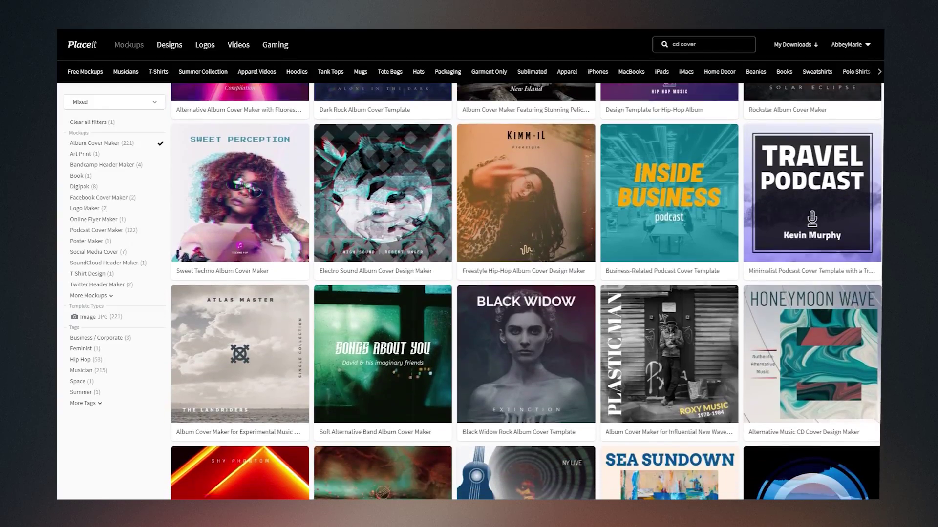
pyautogui.scroll(-5, 526, 293)
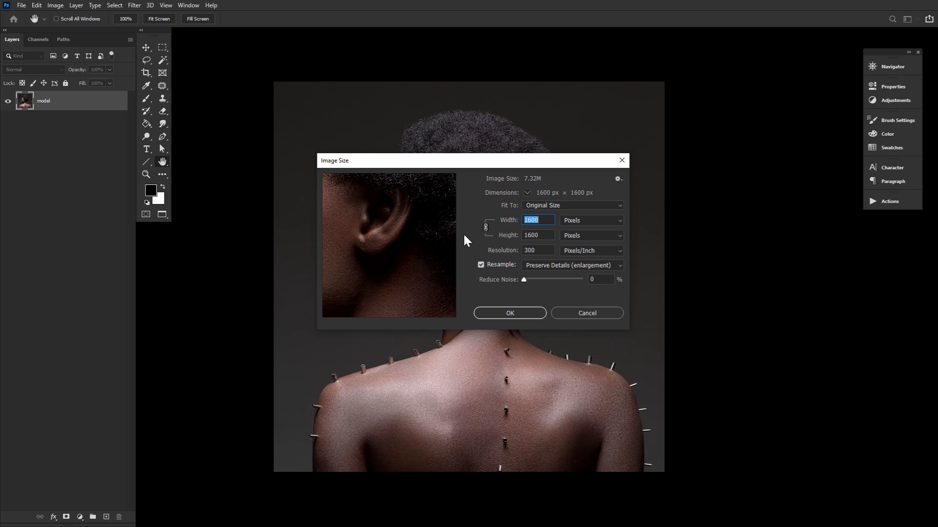
# Dismiss Image Size unchanged, pick the Patch tool and check the model layer's visibility
pyautogui.click(601, 312)
pyautogui.press('j')
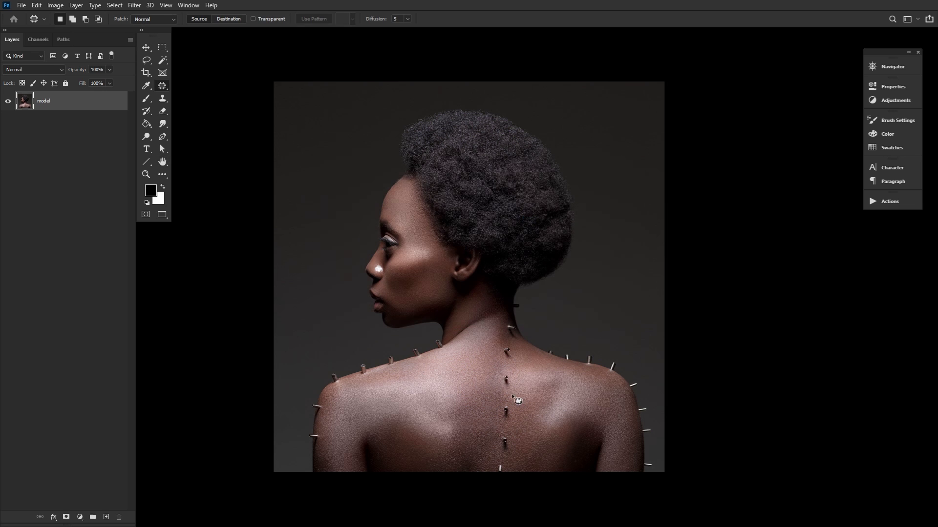
pyautogui.click(7, 102)
pyautogui.click(8, 101)
# Patch away the first spine pin and a nearby spot with clean skin
pyautogui.moveTo(506, 430)
pyautogui.mouseDown()
pyautogui.moveTo(497, 452)
pyautogui.moveTo(511, 453)
pyautogui.moveTo(505, 432)
pyautogui.moveTo(480, 439)
pyautogui.mouseUp()
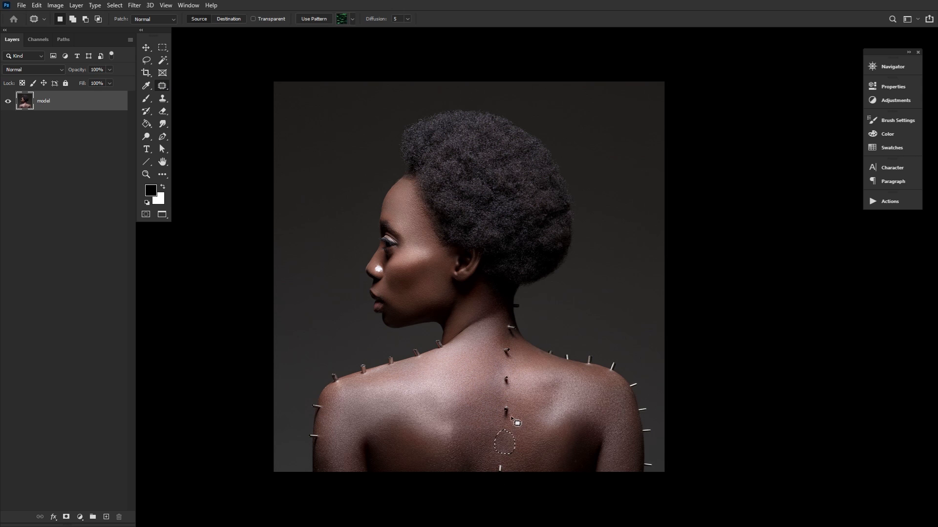
pyautogui.hotkey('ctrl', 'd')
pyautogui.moveTo(507, 406); pyautogui.dragTo(530, 417)
pyautogui.hotkey('ctrl', 'd')
# Patch out the pins near the neck and at the bottom of the spine
pyautogui.moveTo(507, 367)
pyautogui.mouseDown()
pyautogui.moveTo(502, 390)
pyautogui.moveTo(508, 372)
pyautogui.mouseUp()
pyautogui.moveTo(507, 383); pyautogui.dragTo(492, 390)
pyautogui.moveTo(505, 364)
pyautogui.mouseDown()
pyautogui.moveTo(511, 342)
pyautogui.moveTo(508, 362)
pyautogui.moveTo(505, 354)
pyautogui.moveTo(491, 368)
pyautogui.mouseUp()
pyautogui.hotkey('ctrl', 'd')
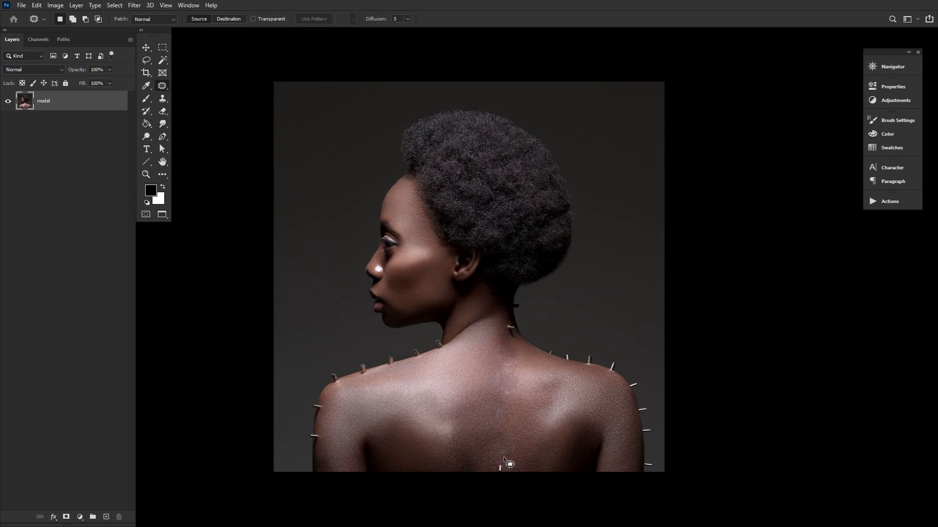
pyautogui.moveTo(509, 461); pyautogui.dragTo(510, 472)
pyautogui.moveTo(503, 467); pyautogui.dragTo(529, 468)
pyautogui.hotkey('ctrl', 'd')
# Trace the afro with the Magnetic Lasso and duplicate the model layer masked to the hair
pyautogui.click(162, 59)
pyautogui.click(146, 60)
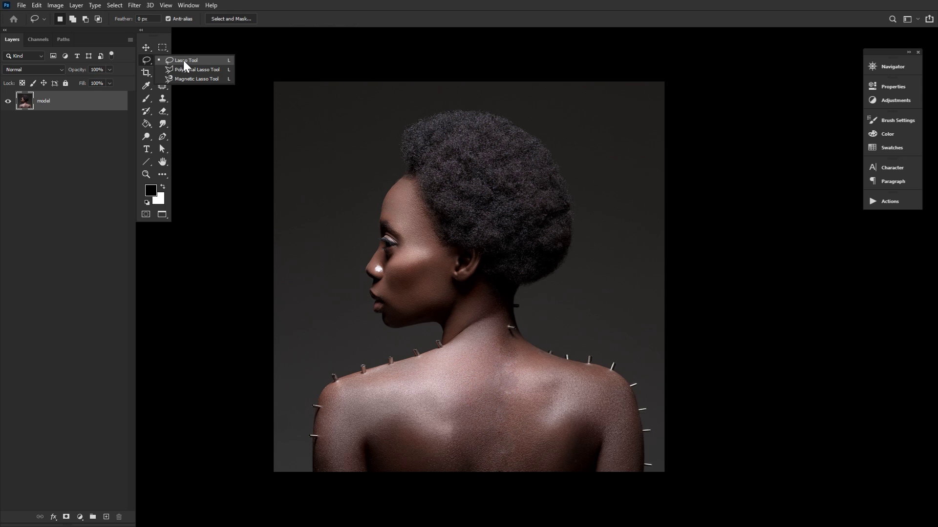
pyautogui.click(191, 79)
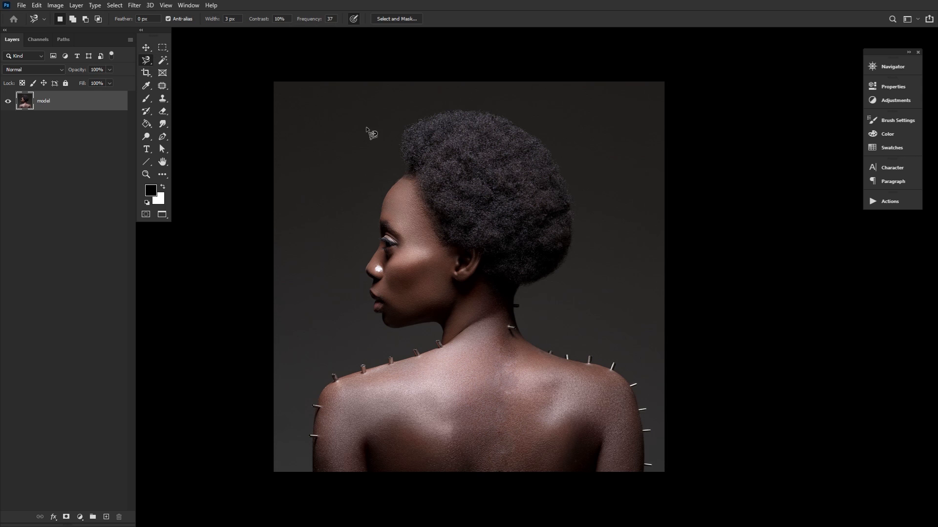
pyautogui.click(406, 173)
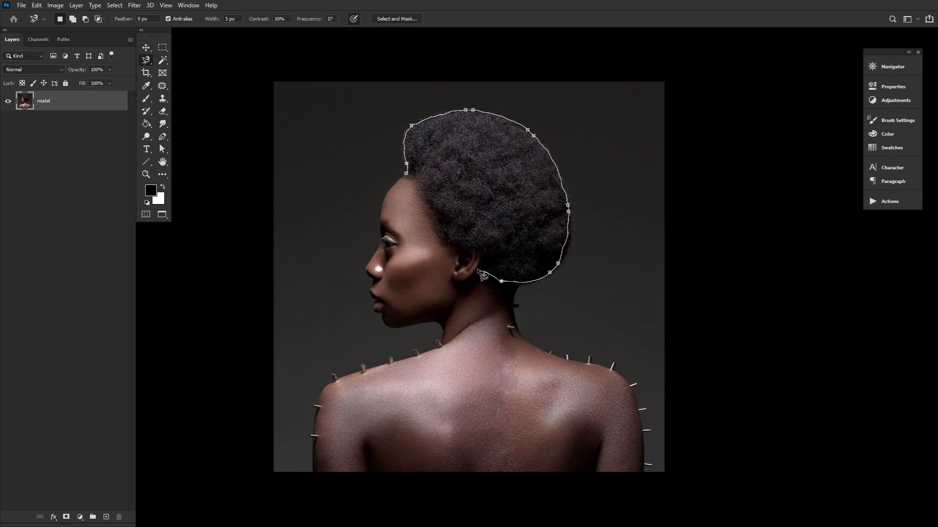
pyautogui.click(415, 180)
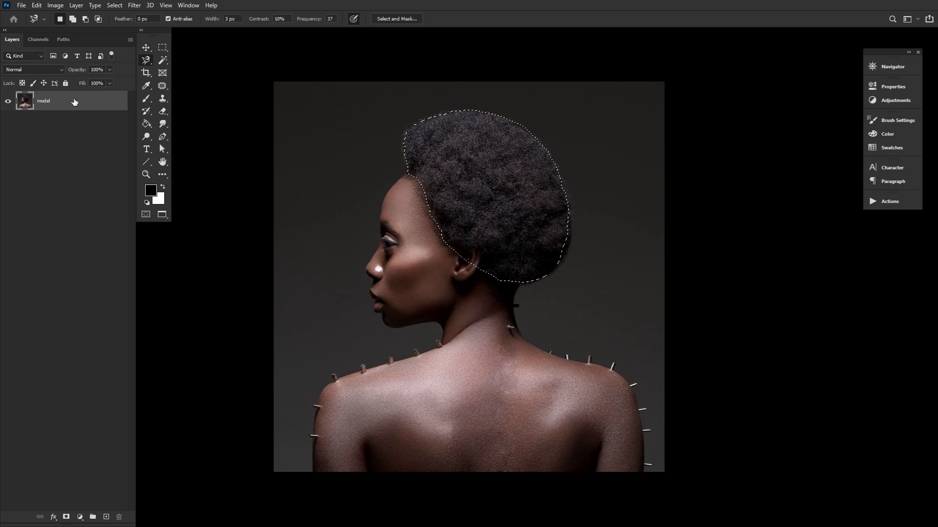
pyautogui.hotkey('ctrl', 'j')
pyautogui.click(64, 517)
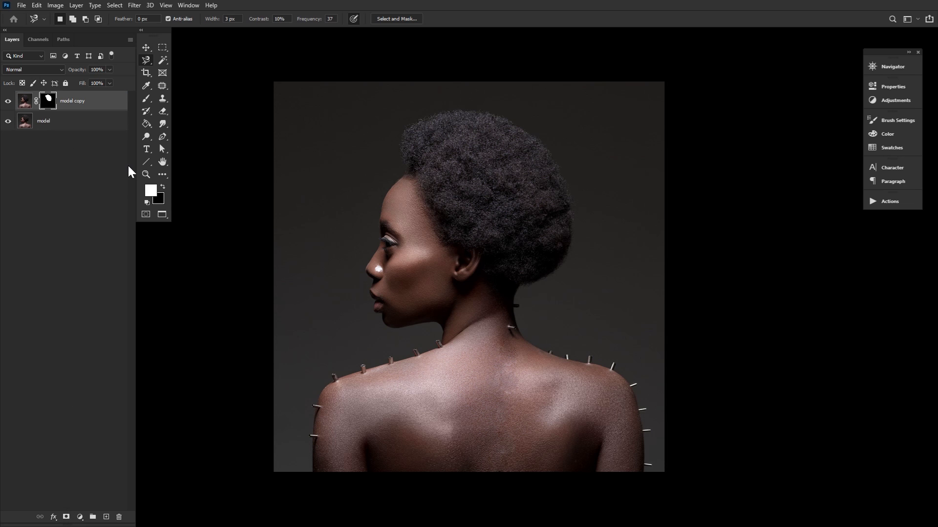
# Open Select and Mask for the hair mask with the Overlay preview
pyautogui.doubleClick(47, 101)
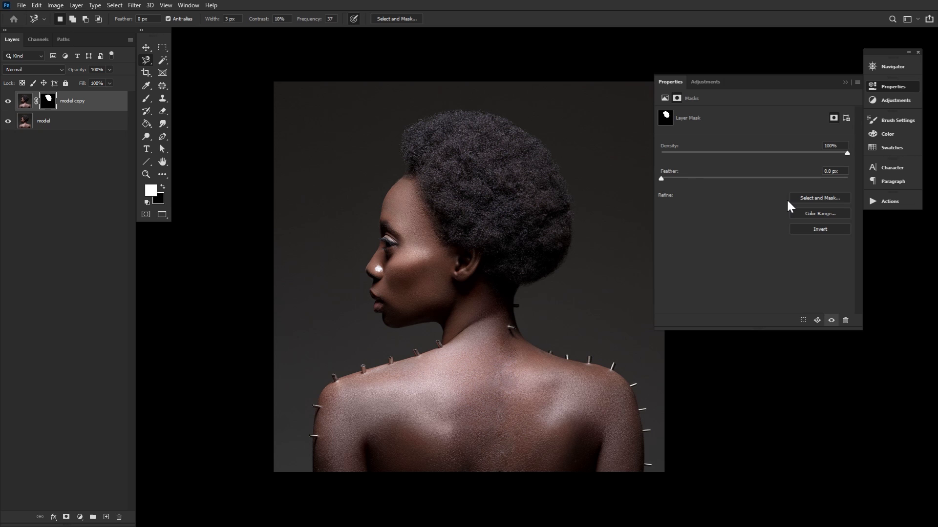
pyautogui.click(832, 198)
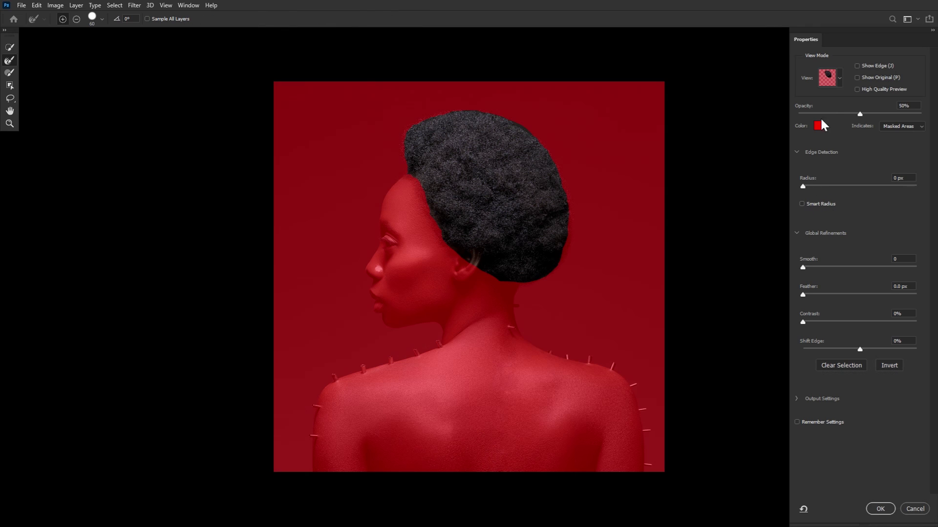
pyautogui.click(839, 78)
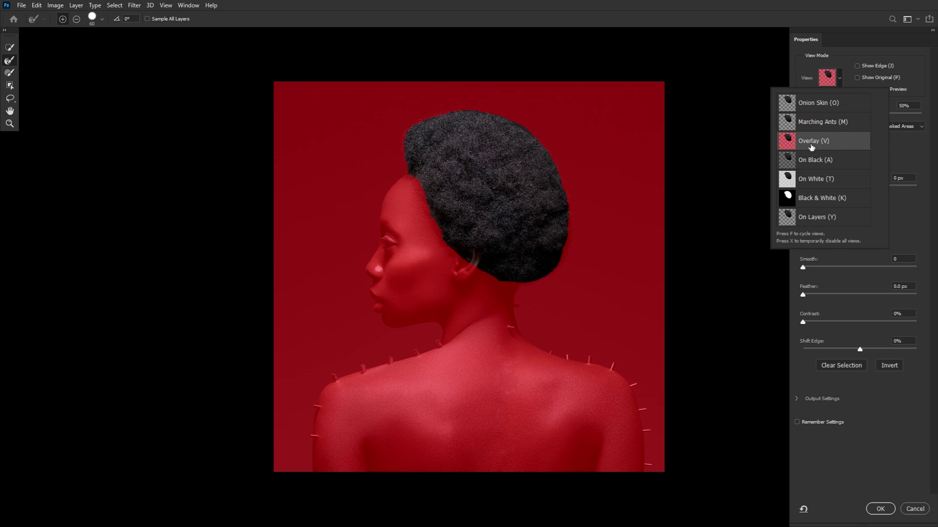
pyautogui.click(918, 389)
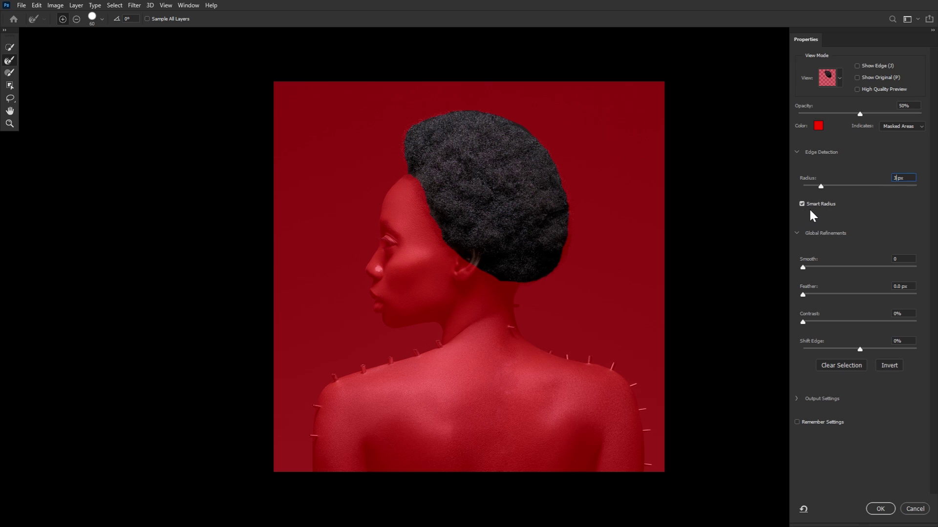
# Set Radius 3 px, Contrast 26% and Shift Edge −2%, then brush along the hair edges
pyautogui.press('Return')
pyautogui.write('26')
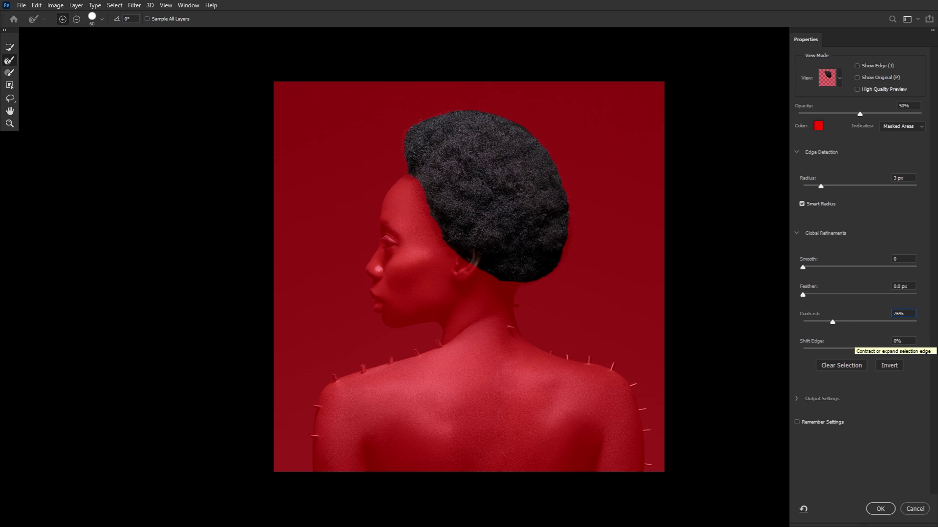
pyautogui.click(892, 341)
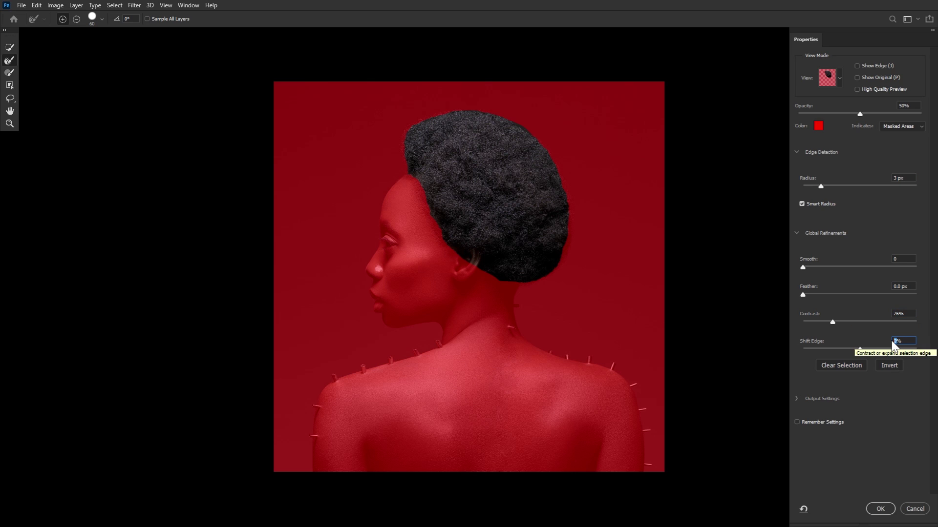
pyautogui.write('-2')
pyautogui.press('Return')
pyautogui.moveTo(408, 172)
pyautogui.mouseDown()
pyautogui.moveTo(405, 149)
pyautogui.moveTo(424, 119)
pyautogui.moveTo(480, 110)
pyautogui.moveTo(537, 134)
pyautogui.moveTo(560, 161)
pyautogui.moveTo(568, 199)
pyautogui.moveTo(509, 278)
pyautogui.mouseUp()
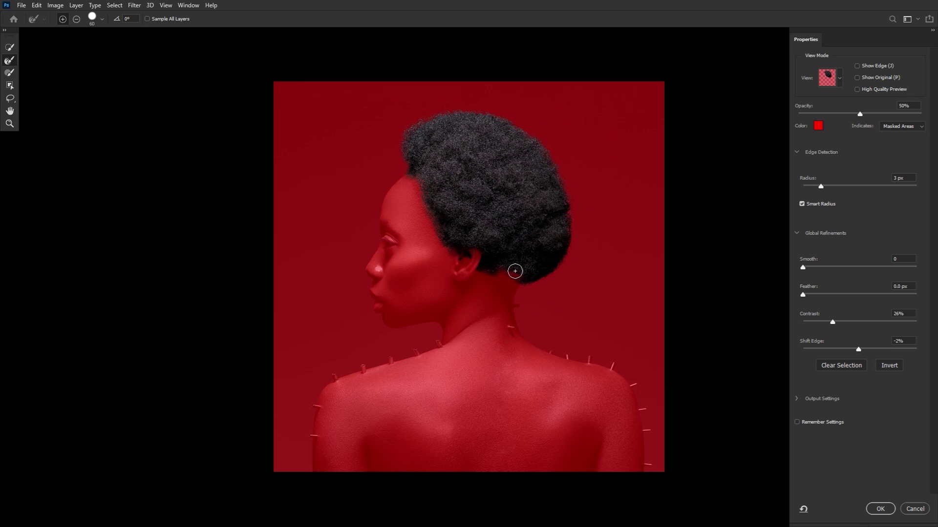
pyautogui.press('alt')
# Apply the refined mask and scale the 'model copy' hair layer to 118.18%
pyautogui.click(880, 508)
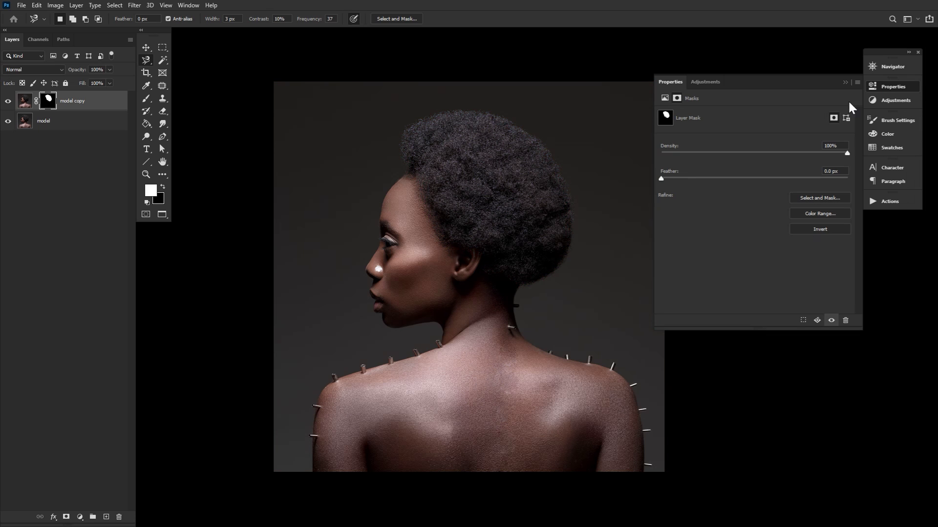
pyautogui.click(872, 86)
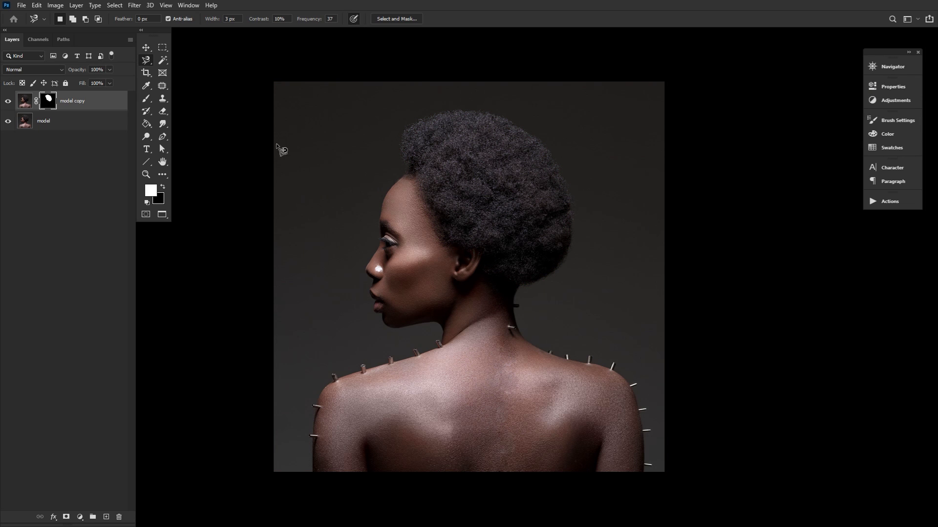
pyautogui.press('v')
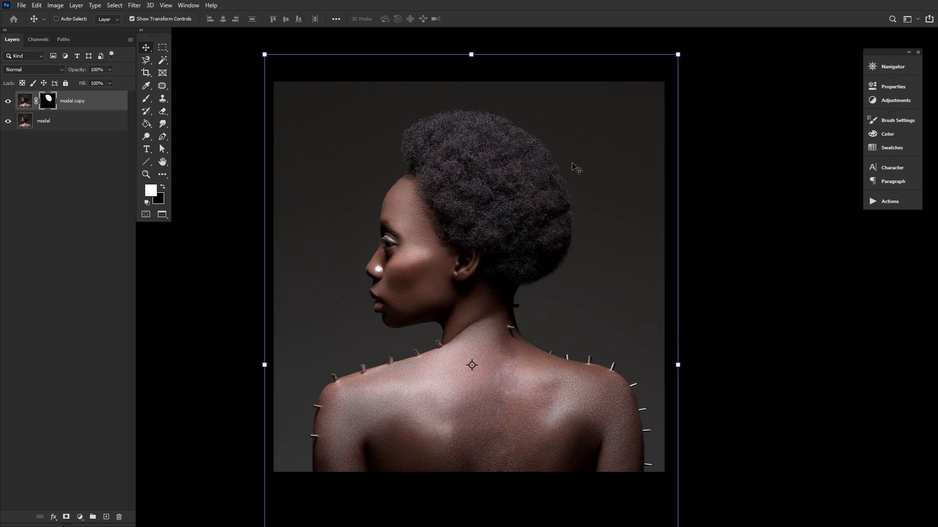
pyautogui.click(24, 101)
pyautogui.moveTo(681, 151); pyautogui.dragTo(634, 169)
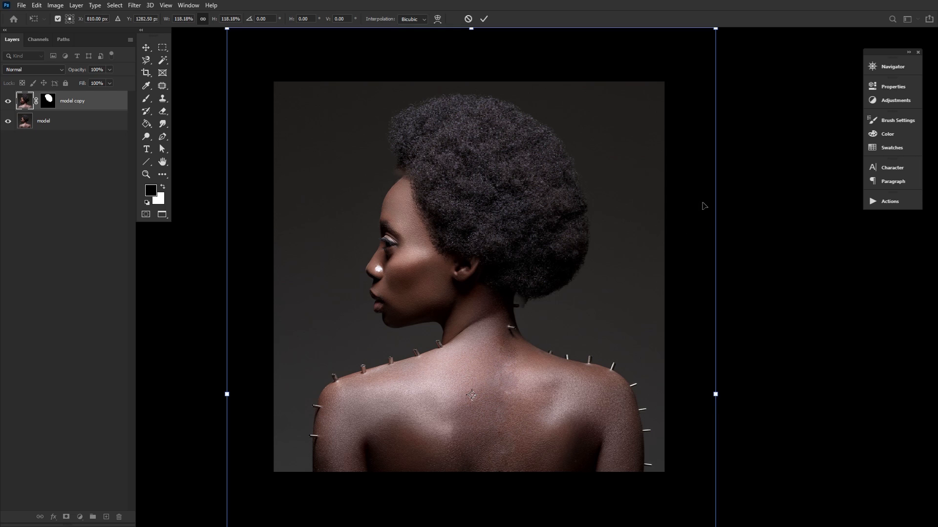
# Warp the hair into a fuller shape around the head and commit it
pyautogui.click(437, 19)
pyautogui.moveTo(589, 471); pyautogui.dragTo(587, 462)
pyautogui.moveTo(276, 129); pyautogui.dragTo(302, 162)
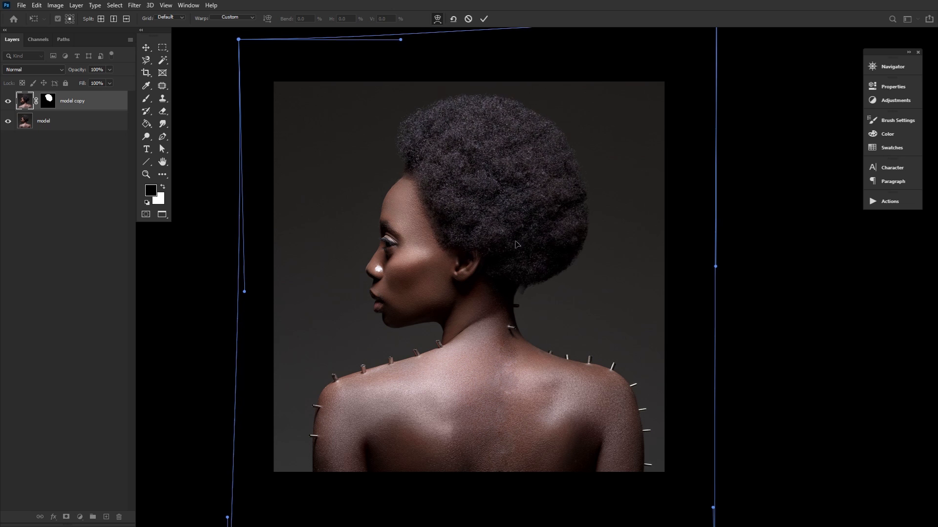
pyautogui.moveTo(517, 244); pyautogui.dragTo(498, 210)
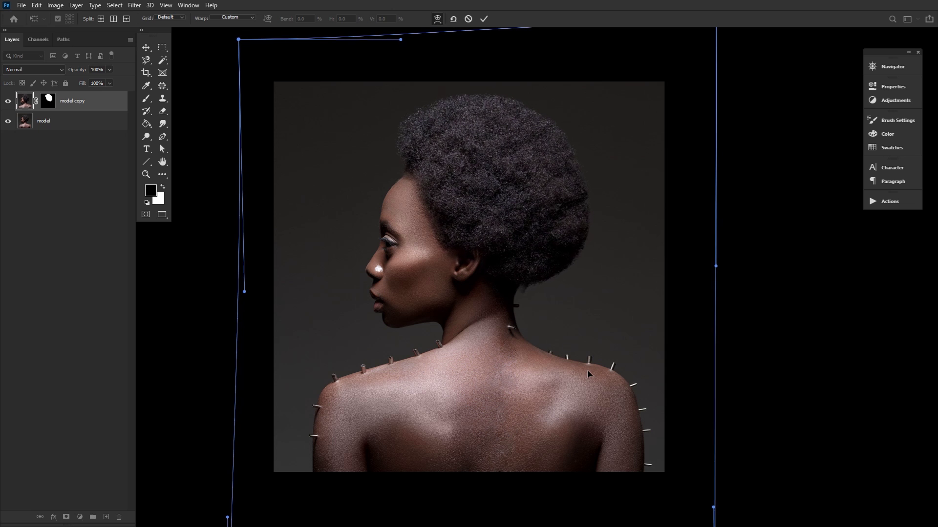
pyautogui.click(483, 19)
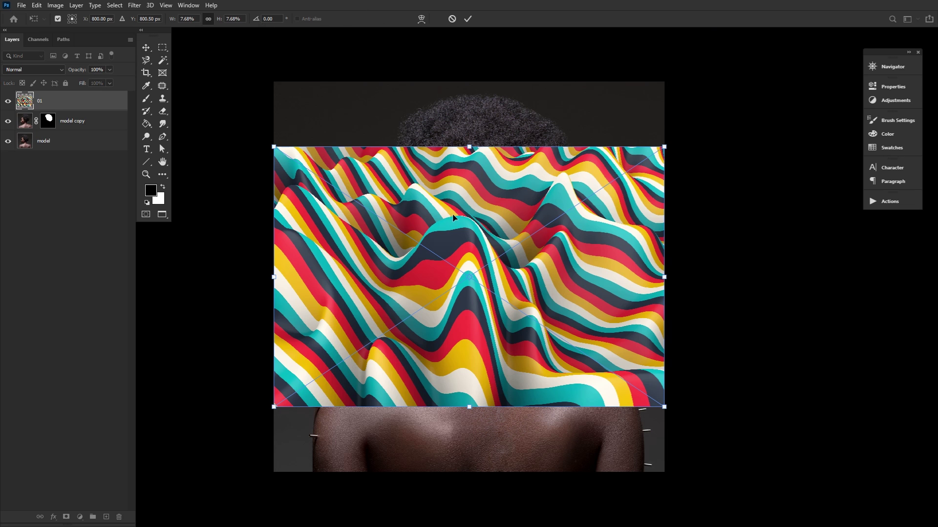
# Move the placed striped 01 layer to the canvas bottom, stretch it taller and commit
pyautogui.moveTo(453, 218); pyautogui.dragTo(455, 260)
pyautogui.moveTo(472, 211); pyautogui.dragTo(471, 164)
pyautogui.click(467, 19)
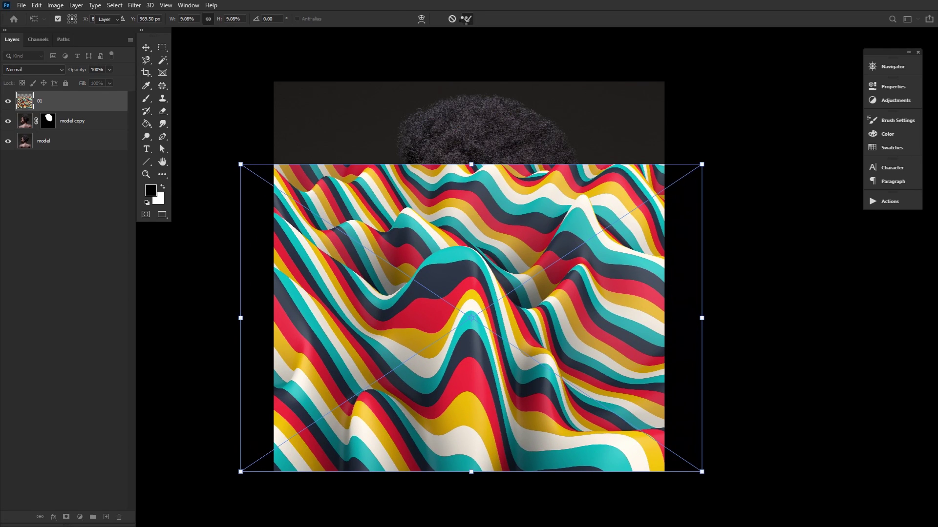
# Set the 01 layer to Overlay and shift it slightly left
pyautogui.click(30, 70)
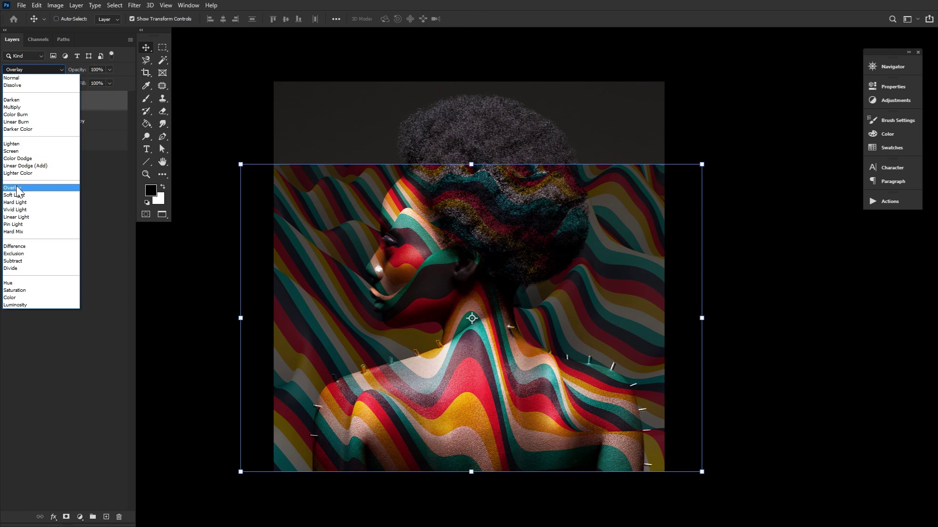
pyautogui.click(20, 190)
pyautogui.moveTo(394, 290); pyautogui.dragTo(349, 286)
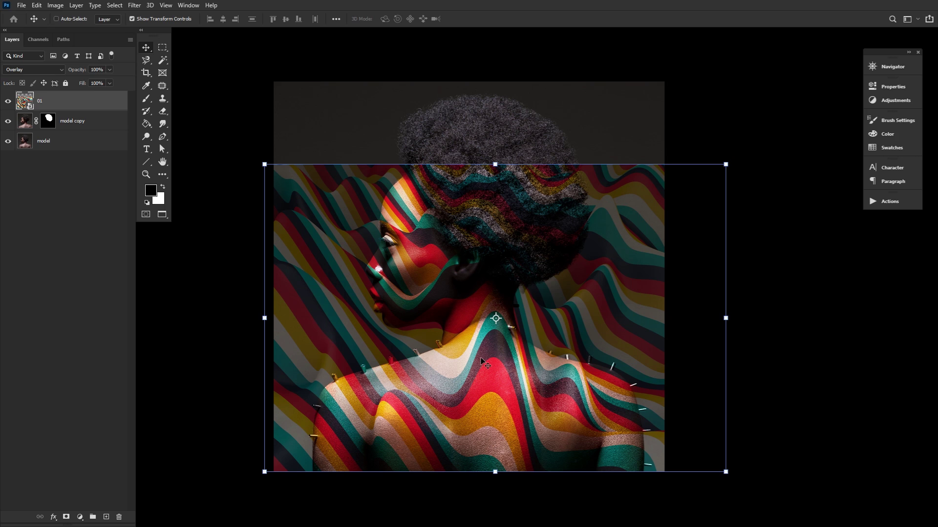
# Select the model as subject and mask the 01 stripes layer to her silhouette
pyautogui.click(74, 144)
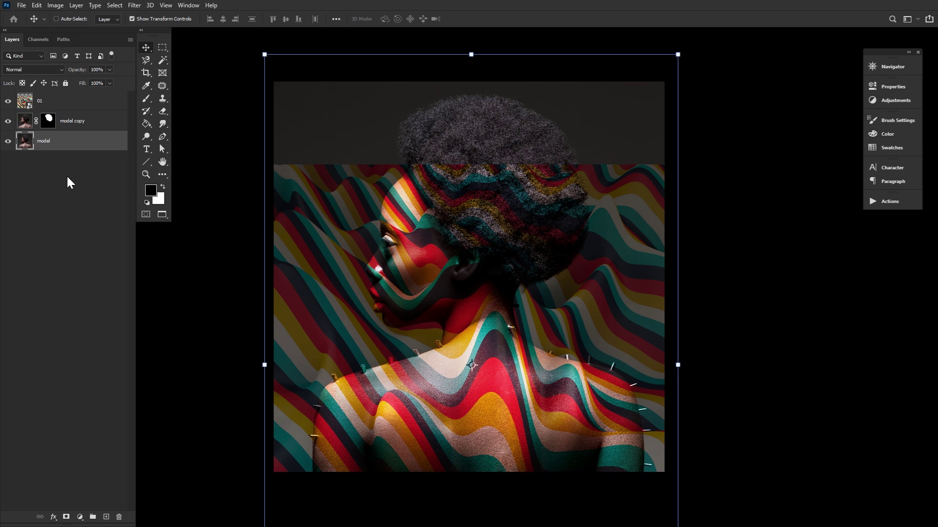
pyautogui.click(163, 60)
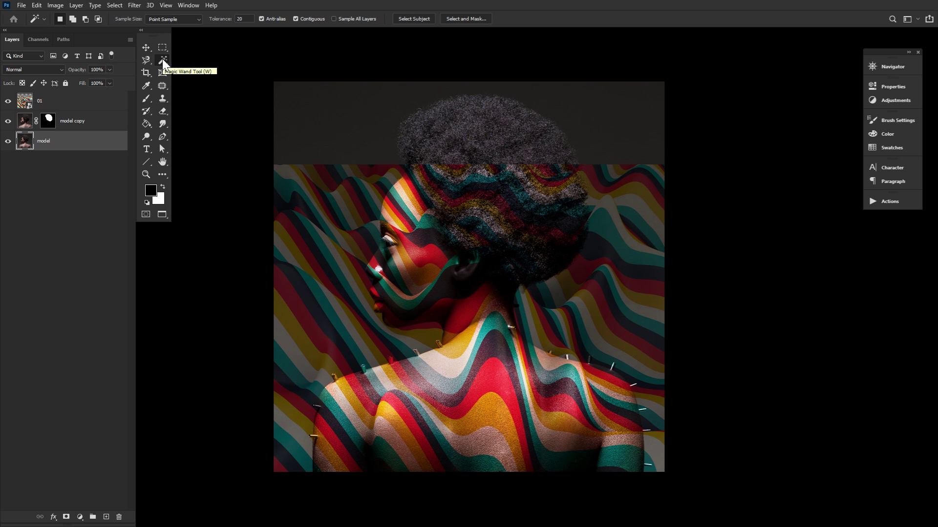
pyautogui.click(422, 19)
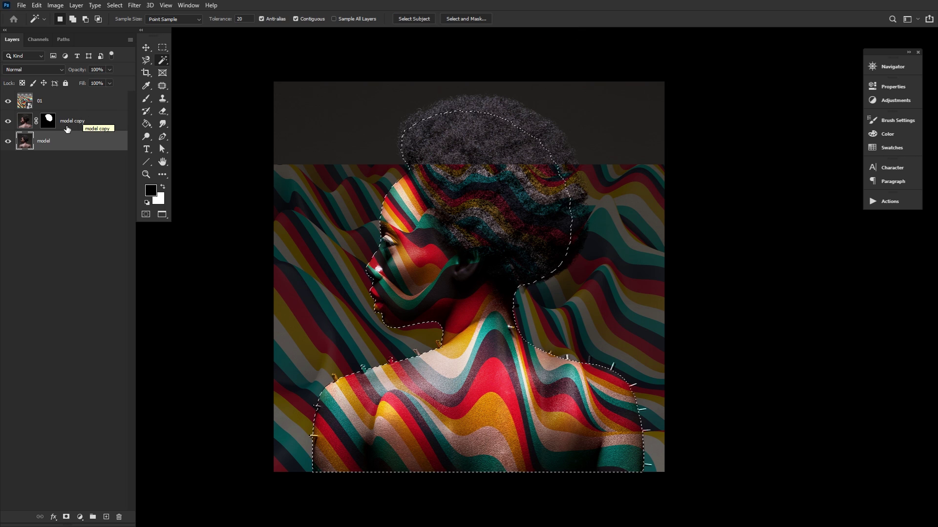
pyautogui.click(76, 107)
pyautogui.click(66, 516)
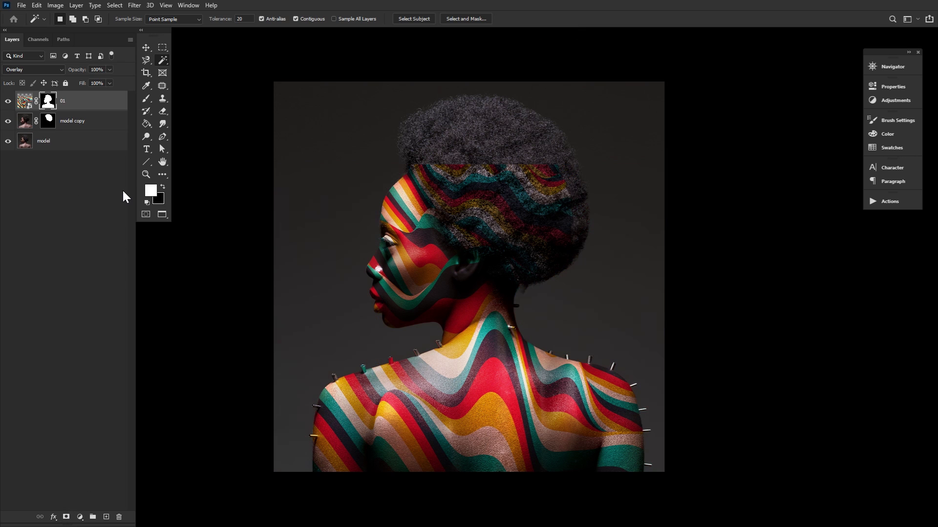
# Paint black on the mask with a 500 px brush to clear the stripes from the hair
pyautogui.click(152, 97)
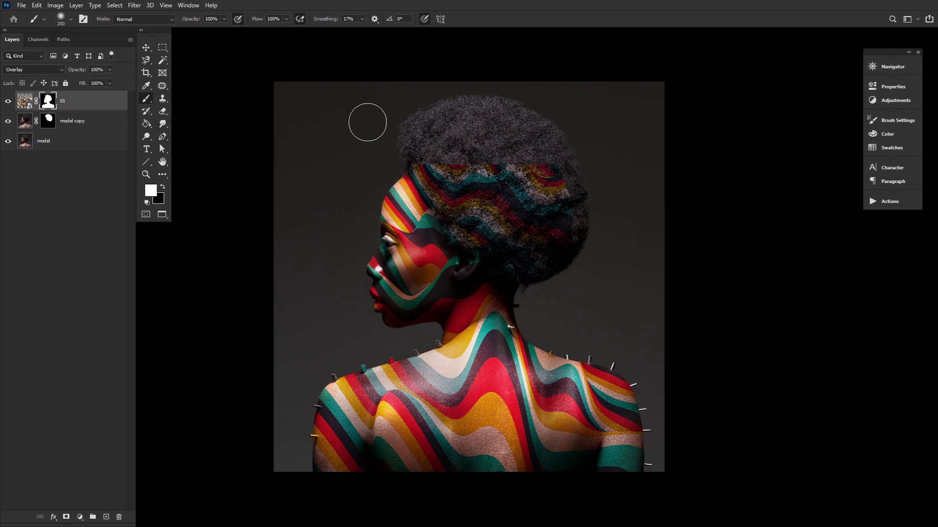
pyautogui.press(']')
pyautogui.press(']')
pyautogui.press(']')
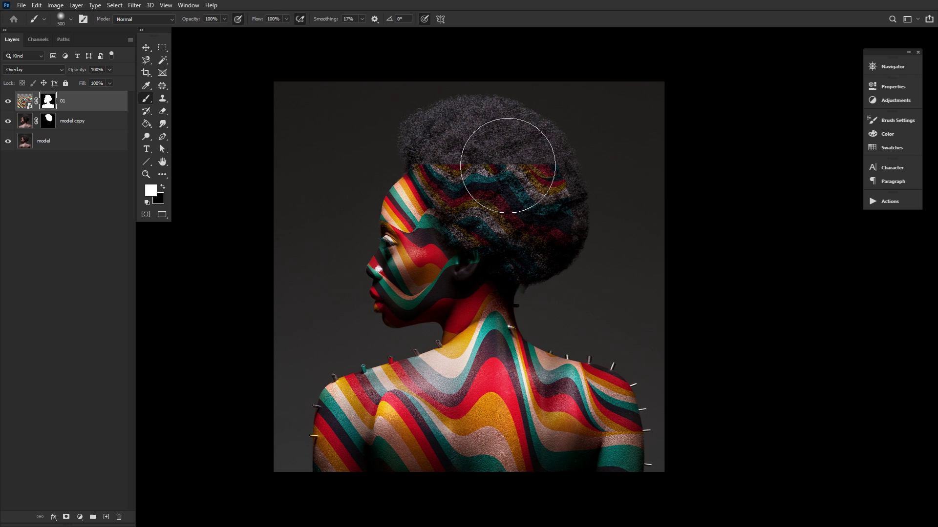
pyautogui.press('x')
pyautogui.moveTo(508, 166)
pyautogui.mouseDown()
pyautogui.moveTo(551, 185)
pyautogui.moveTo(607, 186)
pyautogui.moveTo(558, 167)
pyautogui.moveTo(505, 170)
pyautogui.moveTo(469, 143)
pyautogui.moveTo(504, 191)
pyautogui.moveTo(494, 191)
pyautogui.moveTo(571, 237)
pyautogui.moveTo(512, 193)
pyautogui.moveTo(590, 232)
pyautogui.mouseUp()
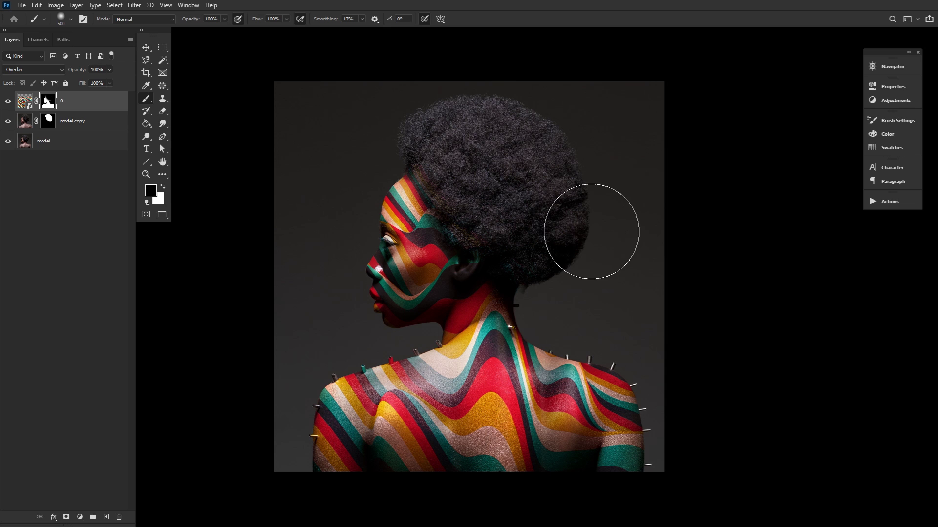
# Add a Hue/Saturation adjustment layer with Hue −159 and Saturation 70
pyautogui.click(886, 100)
pyautogui.click(675, 116)
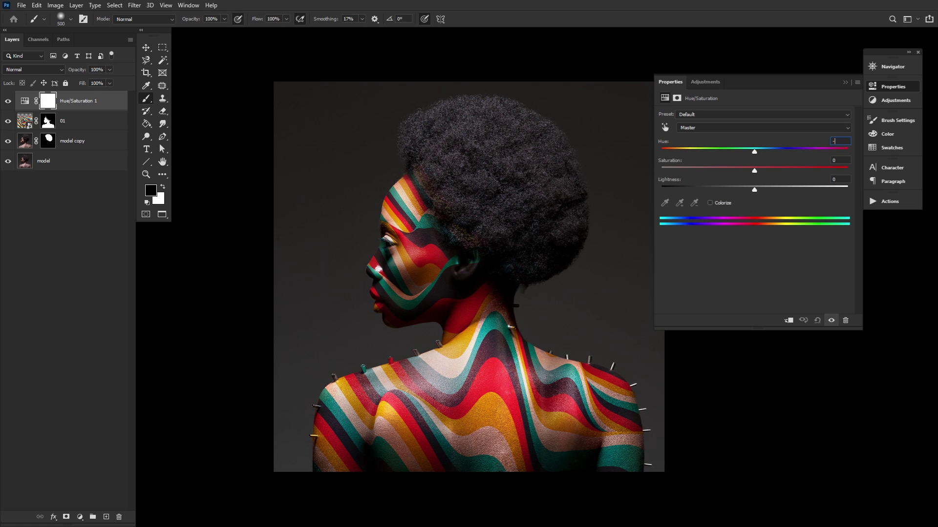
pyautogui.write('-15')
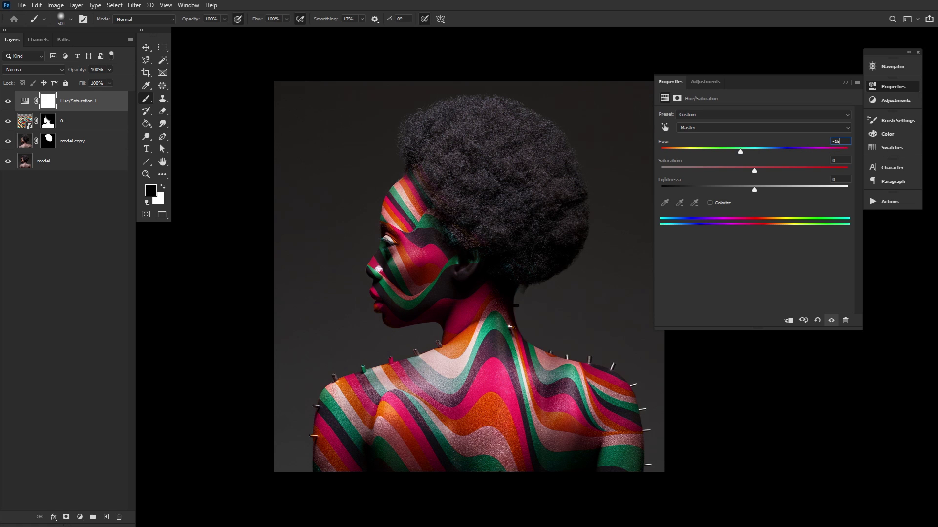
pyautogui.write('9')
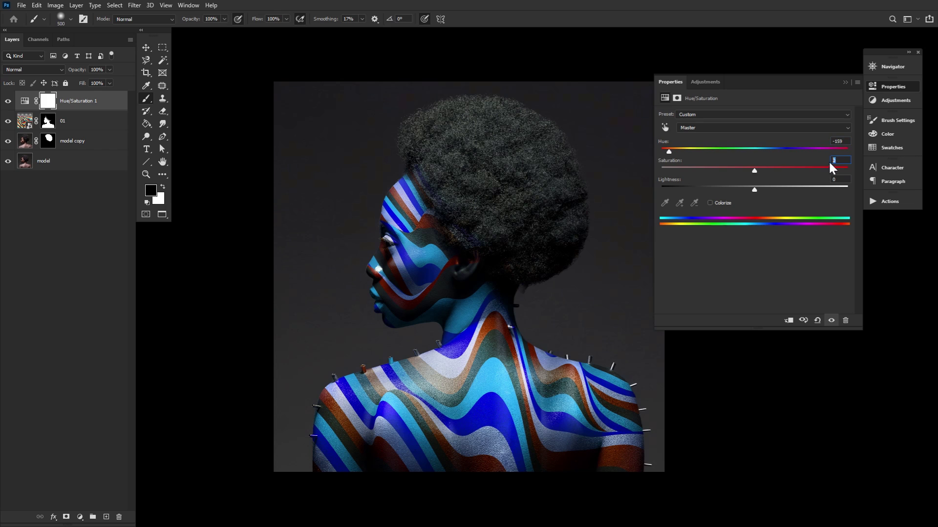
pyautogui.write('70')
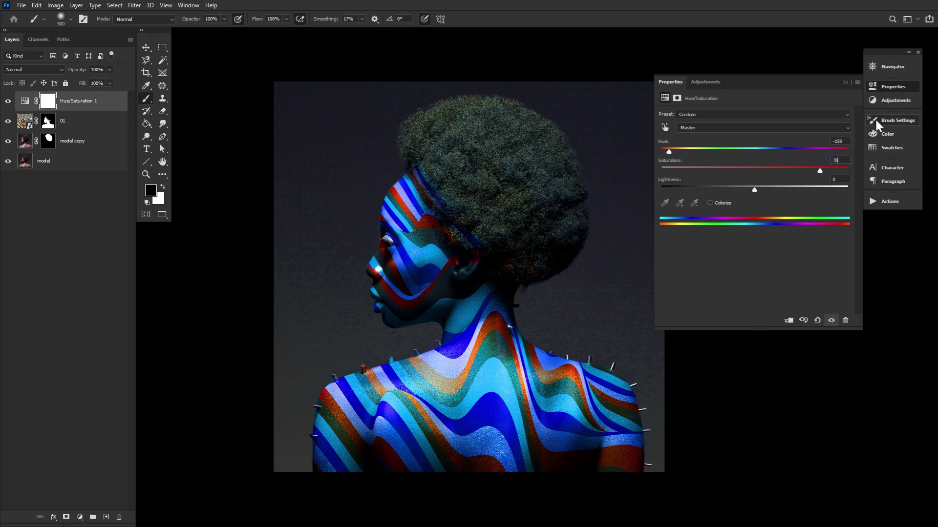
pyautogui.click(888, 85)
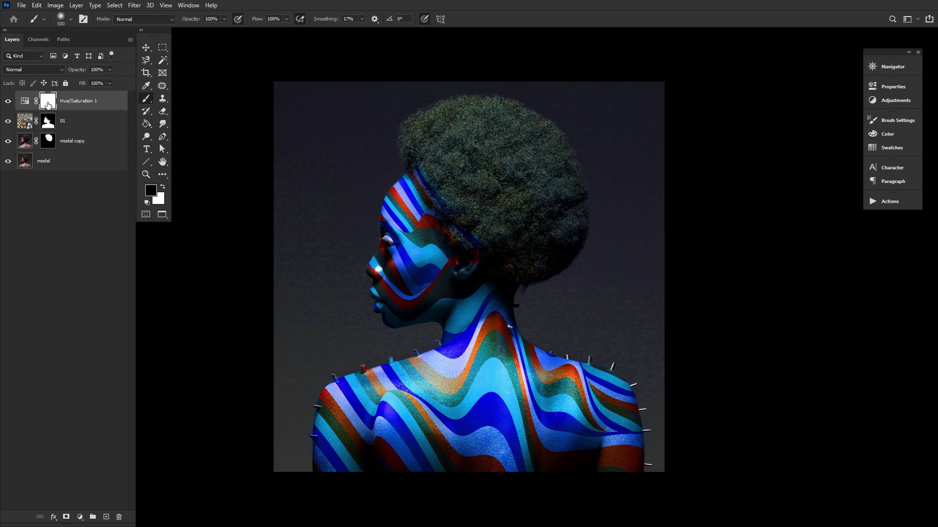
# Invert the Hue/Saturation mask and paint white over the hair with a 250–400 px brush
pyautogui.hotkey('ctrl', 'i')
pyautogui.press('x')
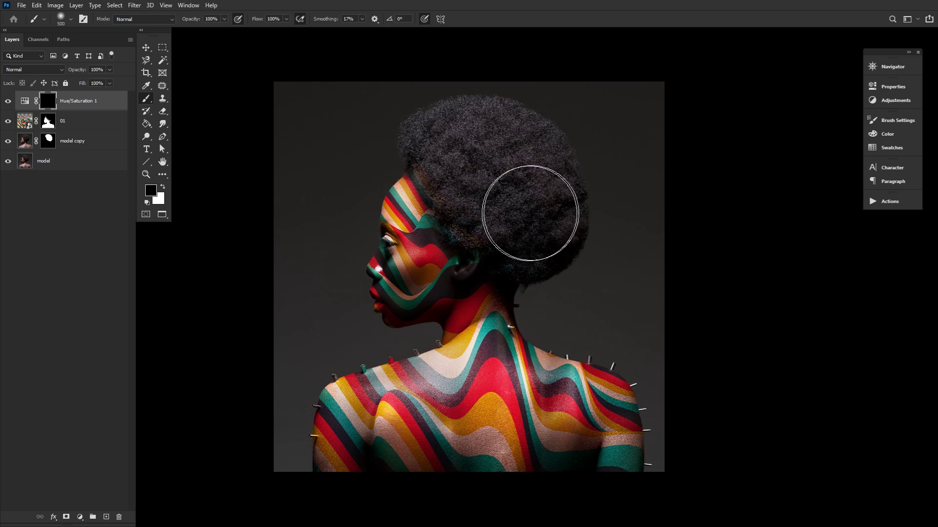
pyautogui.press('[')
pyautogui.press('[')
pyautogui.press('[')
pyautogui.moveTo(473, 167)
pyautogui.mouseDown()
pyautogui.moveTo(482, 184)
pyautogui.moveTo(436, 136)
pyautogui.moveTo(489, 131)
pyautogui.moveTo(550, 190)
pyautogui.moveTo(464, 176)
pyautogui.mouseUp()
pyautogui.press(']')
pyautogui.press(']')
pyautogui.moveTo(531, 225)
pyautogui.mouseDown()
pyautogui.moveTo(517, 155)
pyautogui.moveTo(456, 146)
pyautogui.mouseUp()
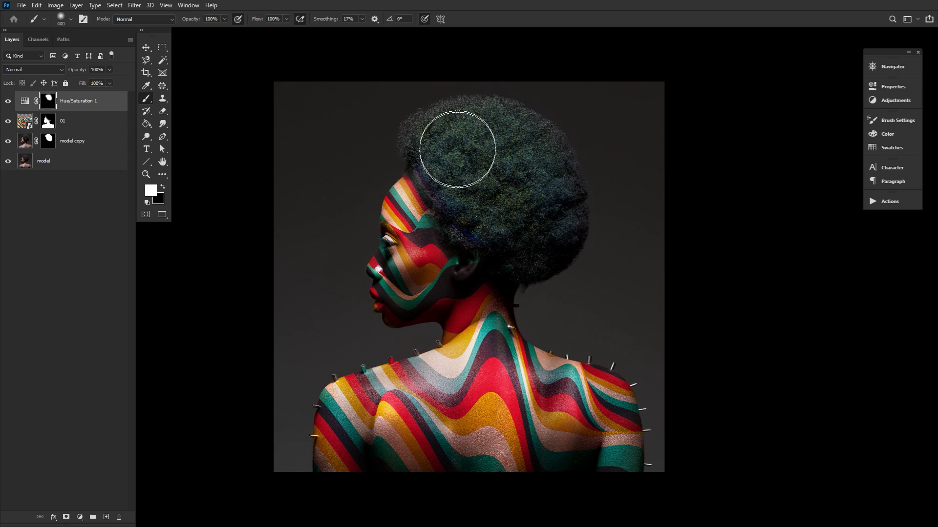
# Erase the tint from the face edge and extend it over the rest of the hair
pyautogui.press('[')
pyautogui.press('x')
pyautogui.moveTo(450, 256)
pyautogui.mouseDown()
pyautogui.moveTo(415, 243)
pyautogui.moveTo(420, 218)
pyautogui.mouseUp()
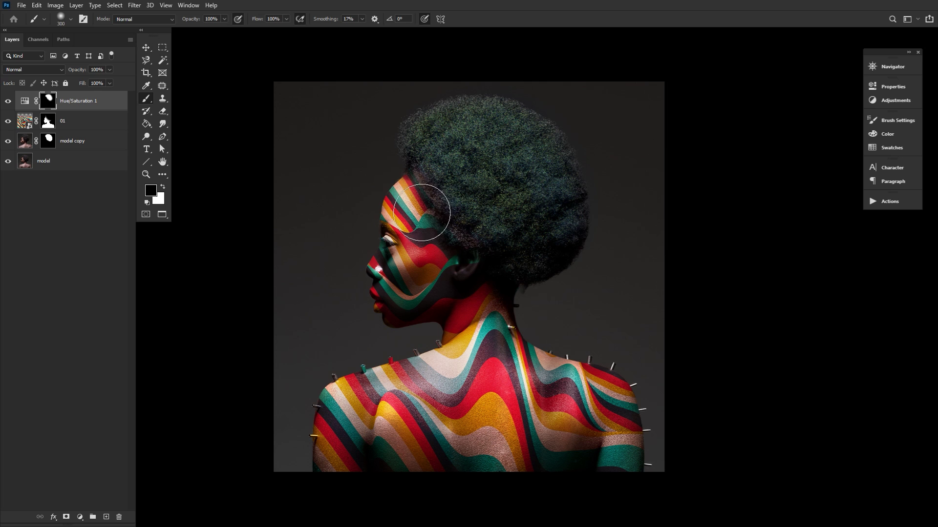
pyautogui.press('x')
pyautogui.moveTo(477, 208)
pyautogui.mouseDown()
pyautogui.moveTo(472, 158)
pyautogui.moveTo(502, 146)
pyautogui.moveTo(544, 174)
pyautogui.moveTo(489, 183)
pyautogui.moveTo(490, 171)
pyautogui.moveTo(471, 173)
pyautogui.moveTo(483, 177)
pyautogui.moveTo(459, 143)
pyautogui.moveTo(497, 178)
pyautogui.mouseUp()
pyautogui.press('[')
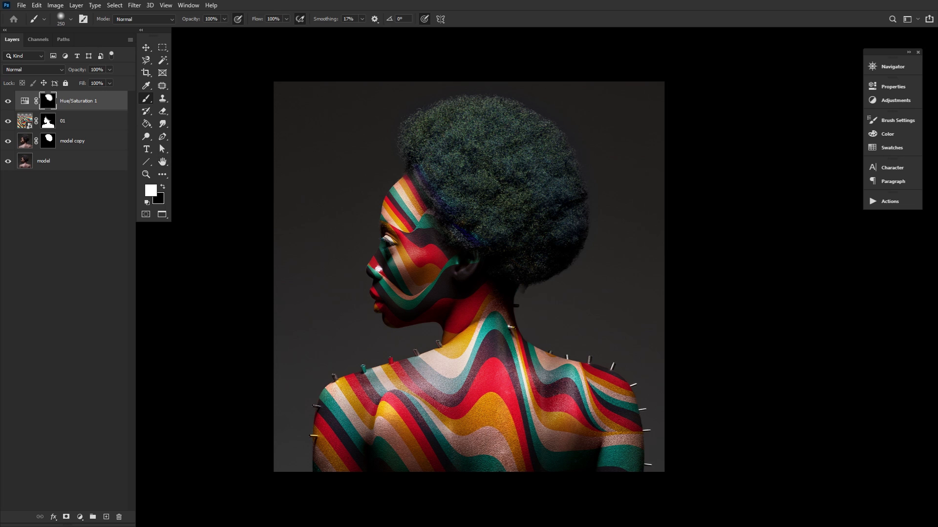
# Place a second stripes layer in Soft Light, scaled and positioned over the head
pyautogui.moveTo(473, 192); pyautogui.dragTo(494, 194)
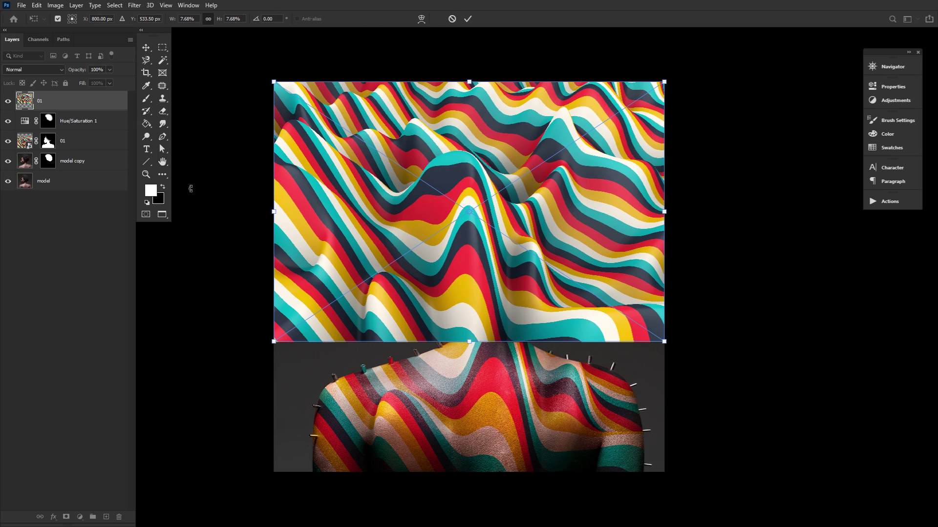
pyautogui.click(34, 69)
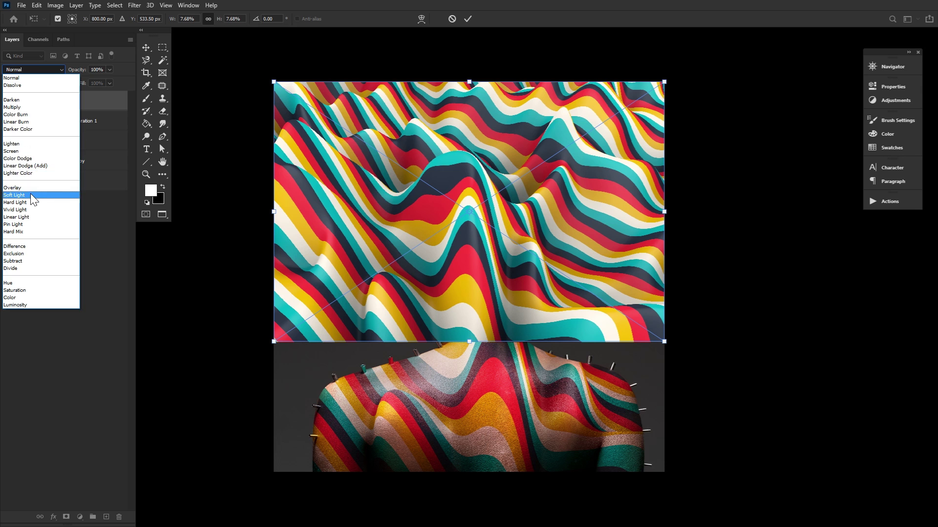
pyautogui.click(30, 192)
pyautogui.moveTo(272, 342); pyautogui.dragTo(368, 277)
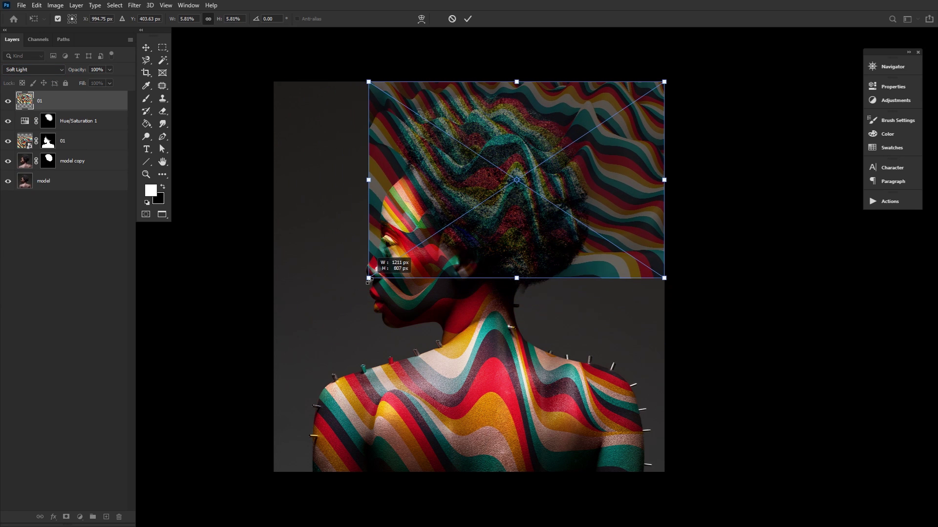
pyautogui.moveTo(562, 241); pyautogui.dragTo(535, 250)
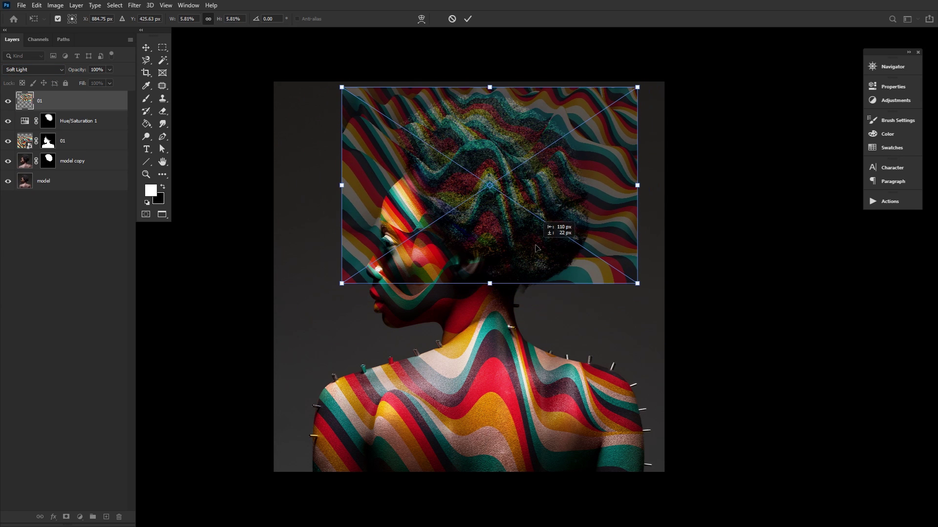
pyautogui.moveTo(485, 88); pyautogui.dragTo(488, 81)
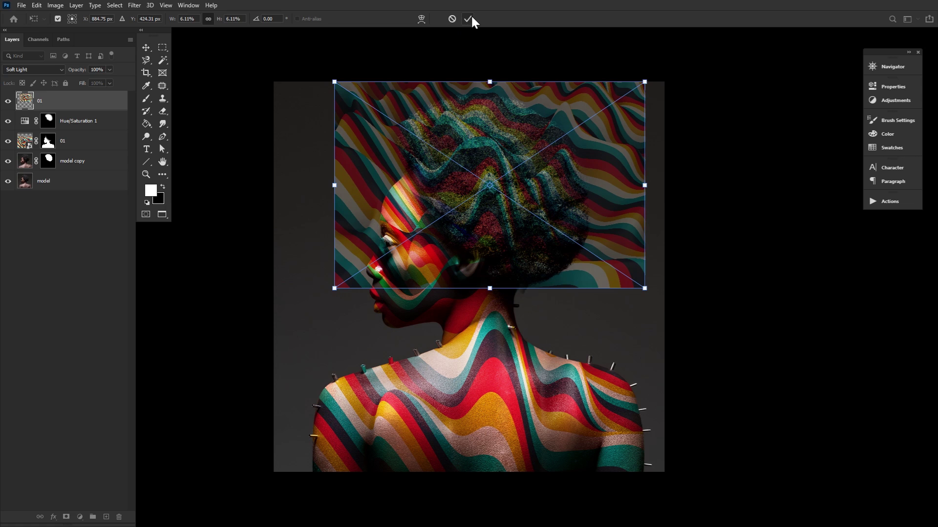
pyautogui.click(467, 18)
# Add an inverted black mask to the new stripes layer, hiding it completely
pyautogui.press('b')
pyautogui.click(70, 519)
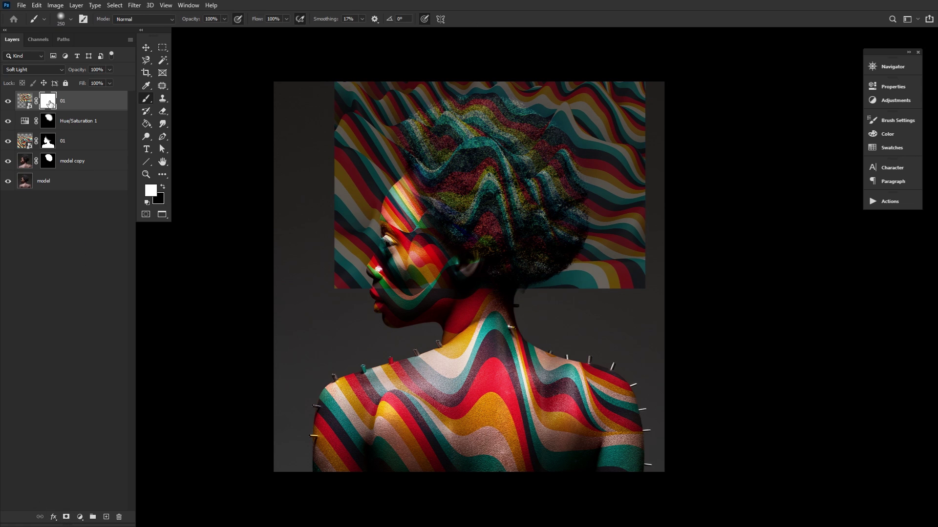
pyautogui.hotkey('ctrl', 'i')
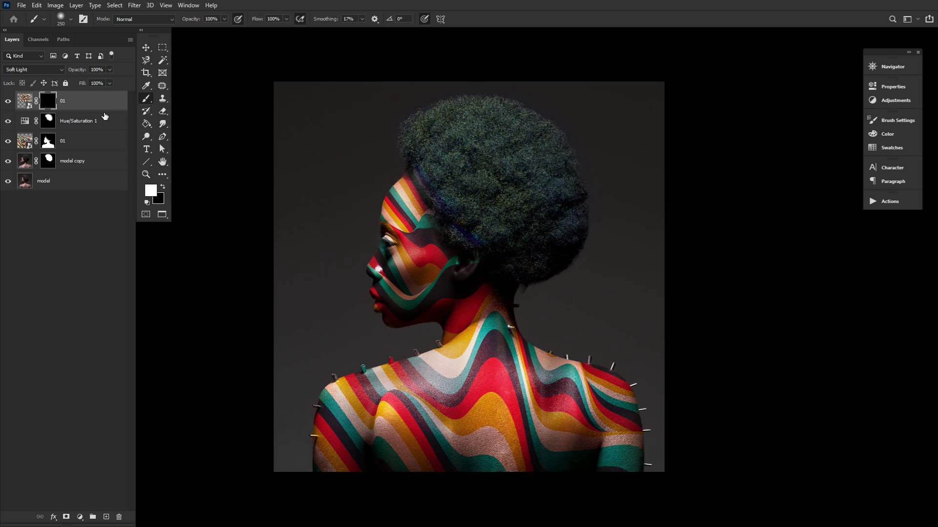
# Paint the top 01 layer mask across the afro hair with a 250–400 brush to reveal the wavy stripes
pyautogui.press(']')
pyautogui.moveTo(492, 174)
pyautogui.mouseDown()
pyautogui.moveTo(494, 188)
pyautogui.moveTo(471, 188)
pyautogui.moveTo(449, 151)
pyautogui.moveTo(523, 171)
pyautogui.moveTo(540, 216)
pyautogui.moveTo(523, 237)
pyautogui.moveTo(515, 188)
pyautogui.mouseUp()
pyautogui.press(']')
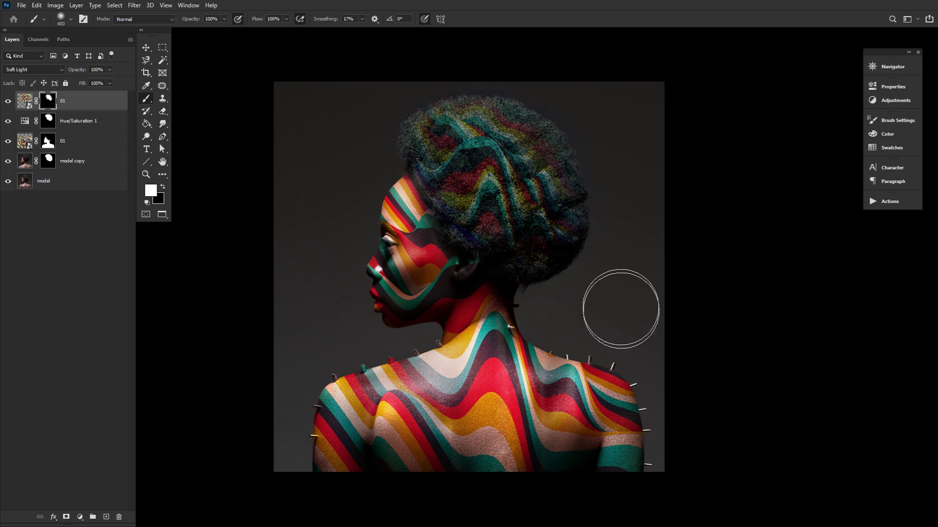
pyautogui.press('[')
pyautogui.press('[')
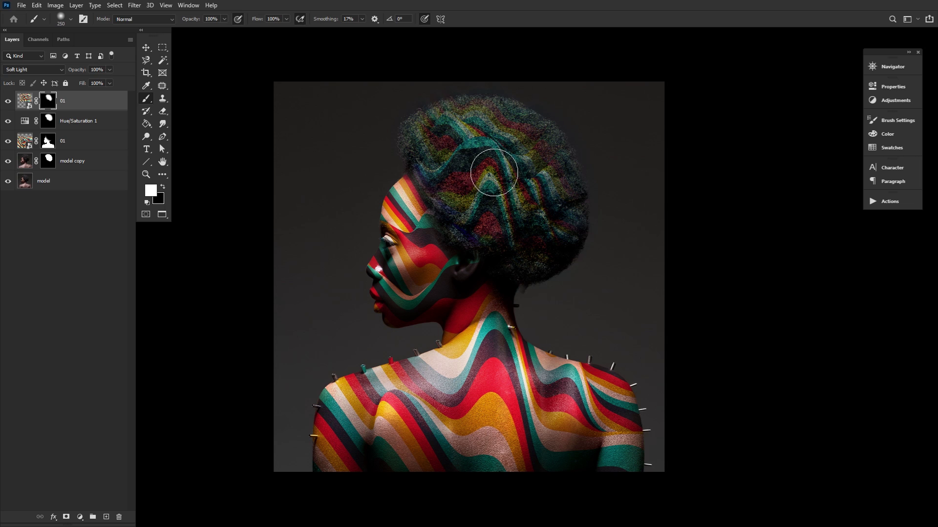
pyautogui.press('[')
pyautogui.press('[')
pyautogui.press(']')
pyautogui.press(']')
# Add a new Layer 1 set to Screen blending
pyautogui.click(106, 516)
pyautogui.click(50, 71)
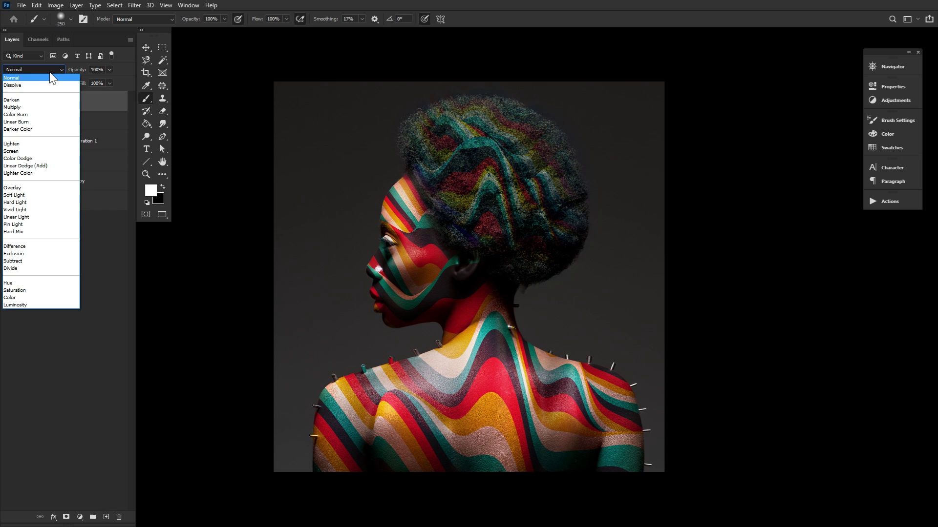
pyautogui.click(59, 129)
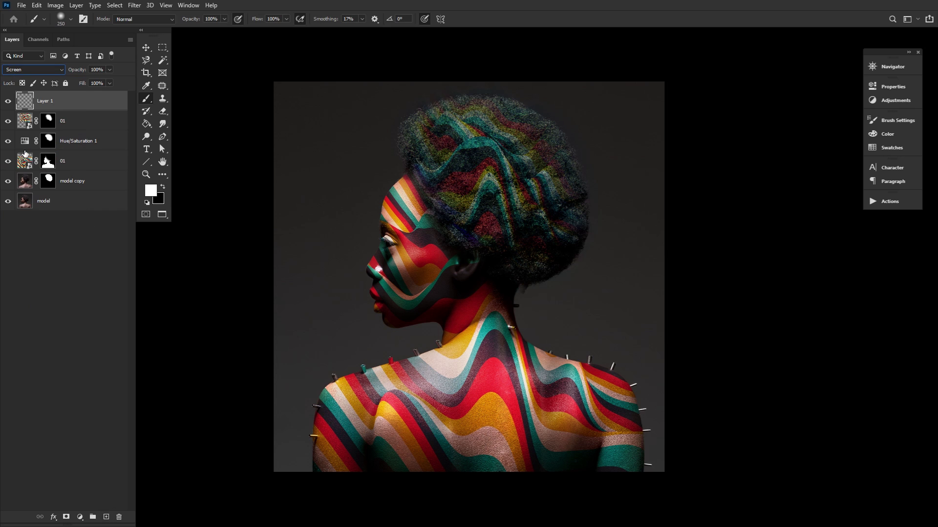
# Paint a 1300-size red (ff0000) glow over the head and fade Layer 1 to 13% opacity
pyautogui.click(150, 190)
pyautogui.write('ff0000')
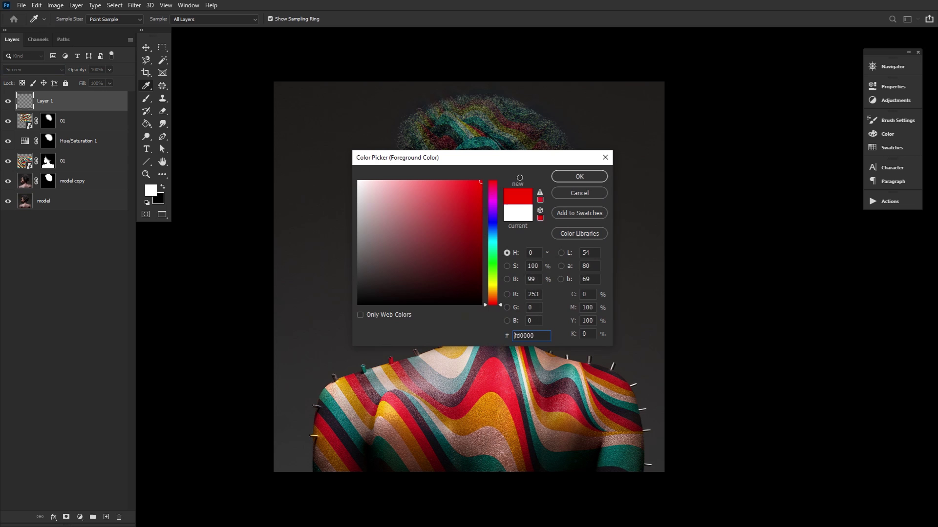
pyautogui.click(579, 176)
pyautogui.press('b')
pyautogui.press(']')
pyautogui.press(']')
pyautogui.press(']')
pyautogui.press(']')
pyautogui.press(']')
pyautogui.press(']')
pyautogui.press(']')
pyautogui.press(']')
pyautogui.press(']')
pyautogui.press(']')
pyautogui.press(']')
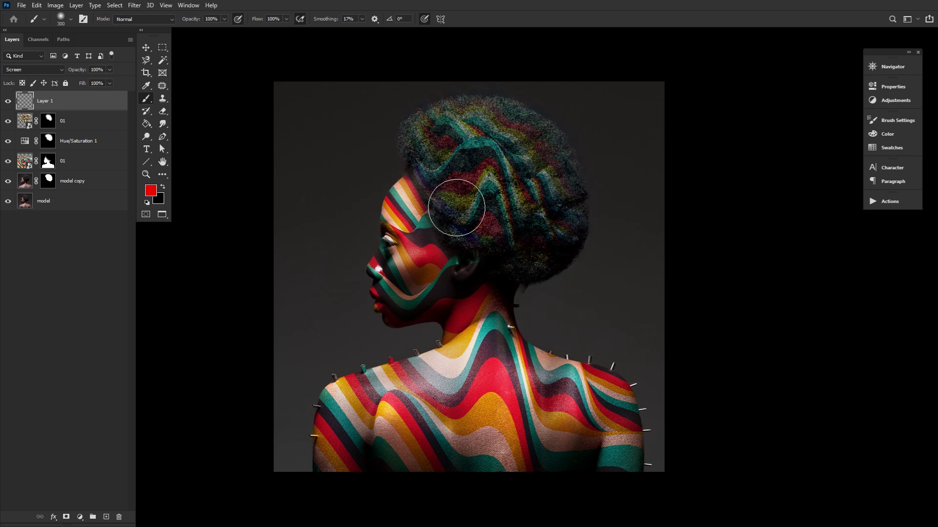
pyautogui.click(464, 257)
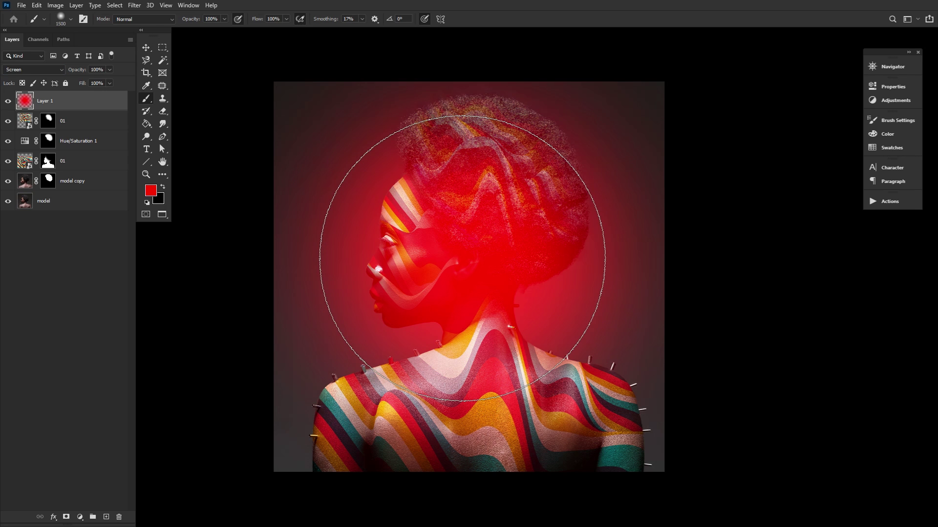
pyautogui.press('[')
pyautogui.press('[')
pyautogui.press('[')
pyautogui.press('[')
pyautogui.press('[')
pyautogui.press('[')
pyautogui.press('[')
pyautogui.press('[')
pyautogui.press('[')
pyautogui.press('[')
pyautogui.press('[')
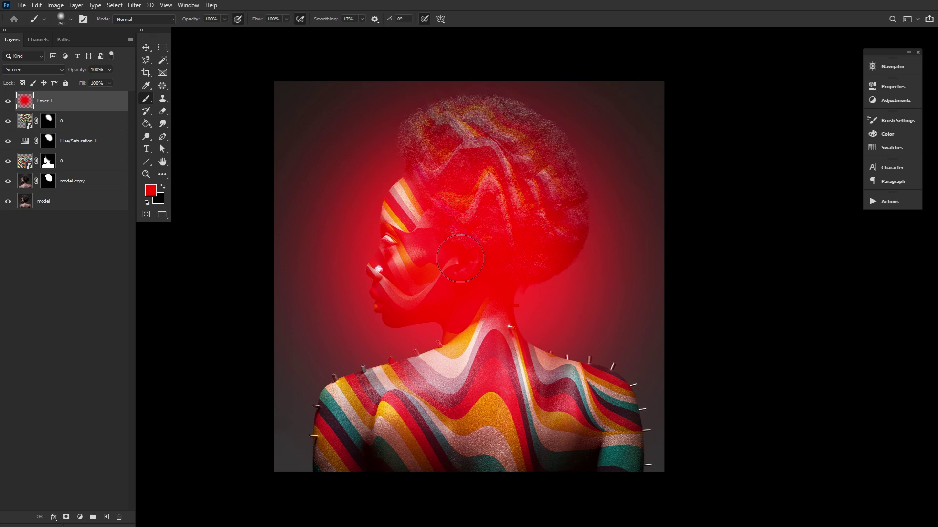
pyautogui.moveTo(81, 72); pyautogui.dragTo(41, 69)
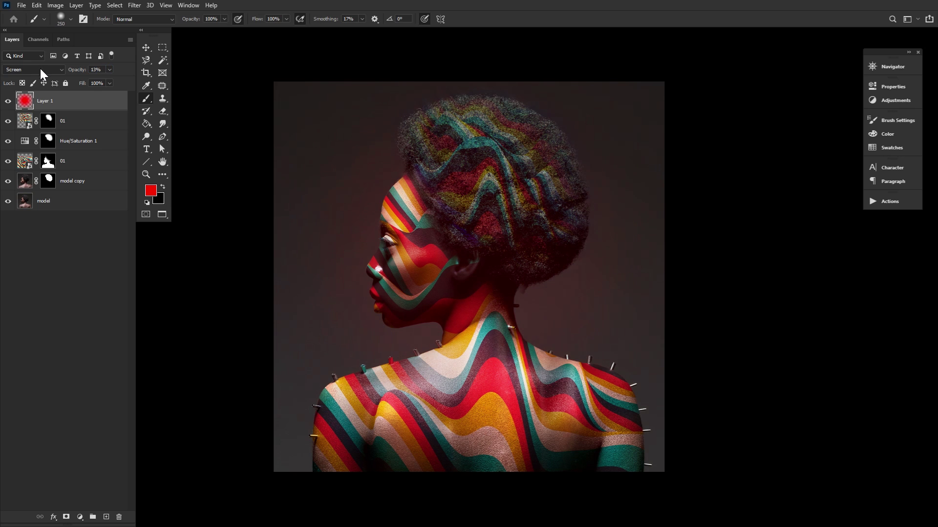
# Add Layer 2 in Soft Light mode at reduced opacity, with a 300-size brush
pyautogui.click(106, 514)
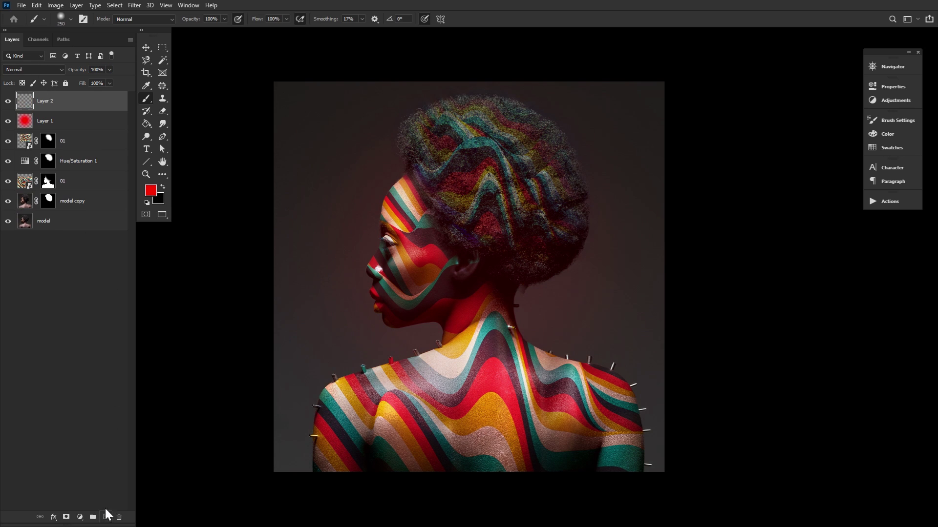
pyautogui.click(33, 69)
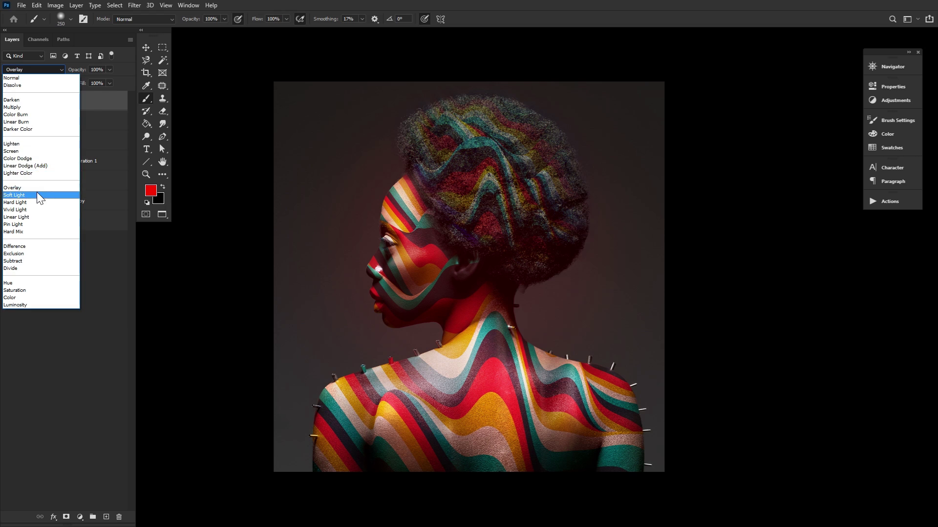
pyautogui.click(37, 193)
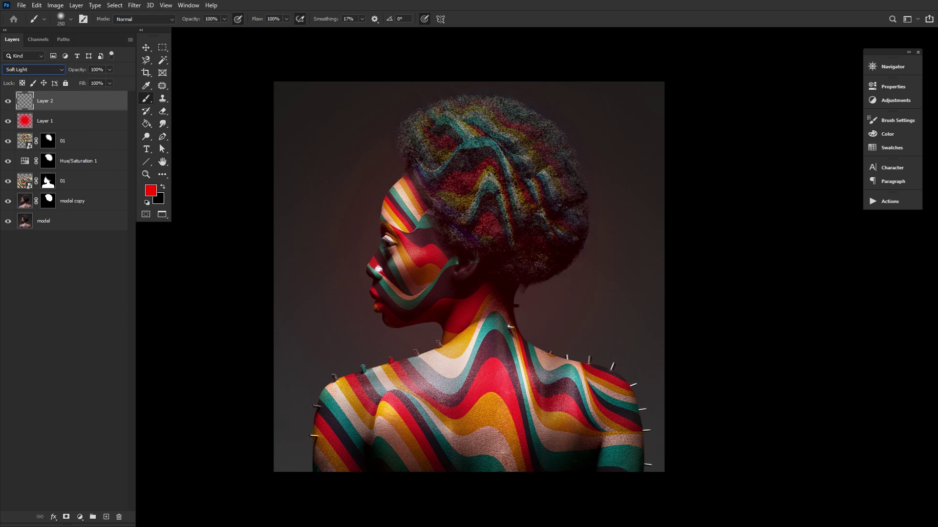
pyautogui.moveTo(81, 71); pyautogui.dragTo(45, 66)
pyautogui.press(']')
pyautogui.press(']')
pyautogui.press(']')
pyautogui.press(']')
pyautogui.press(']')
pyautogui.press(']')
pyautogui.press(']')
pyautogui.press(']')
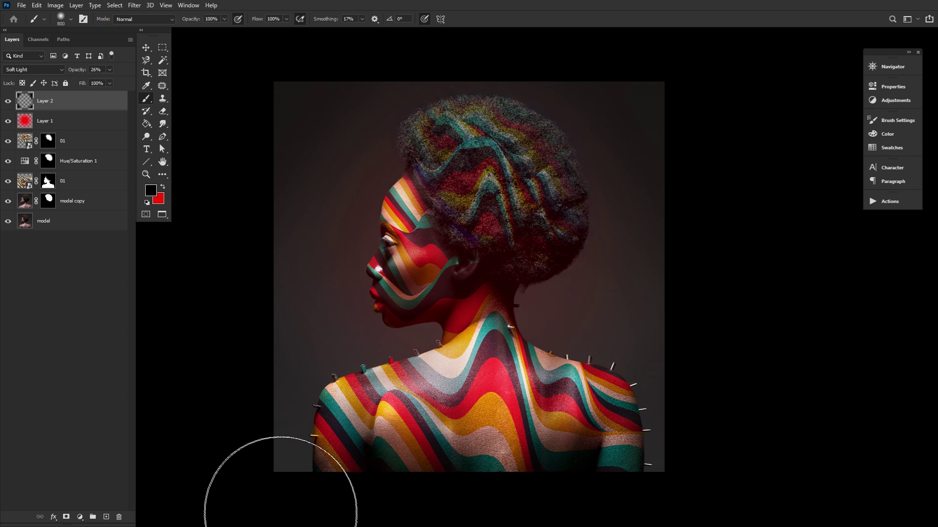
# Add Layer 3 in Soft Light mode and make the brush slightly smaller
pyautogui.click(106, 517)
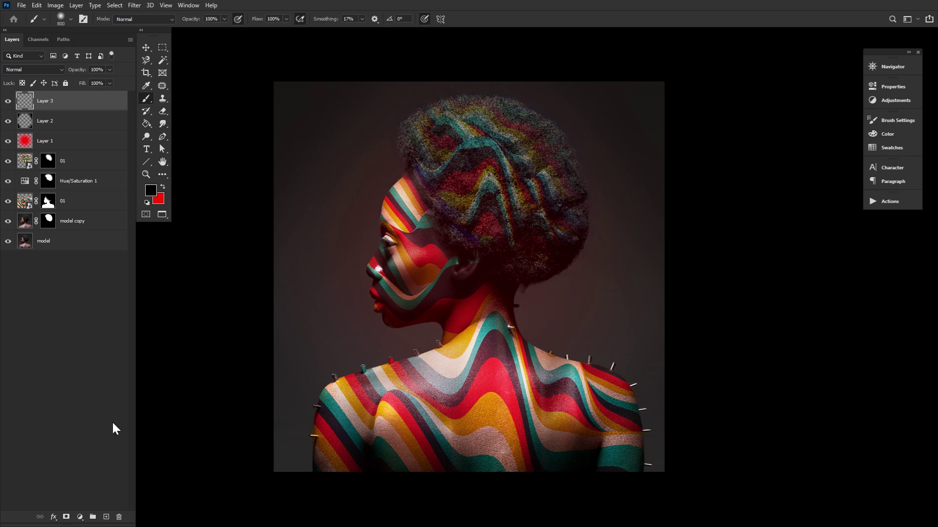
pyautogui.click(34, 69)
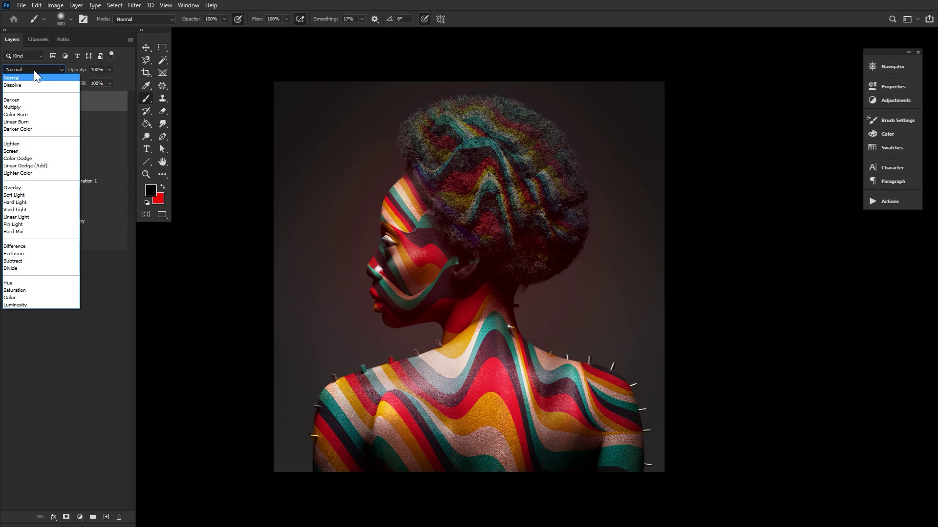
pyautogui.click(25, 195)
pyautogui.press('[')
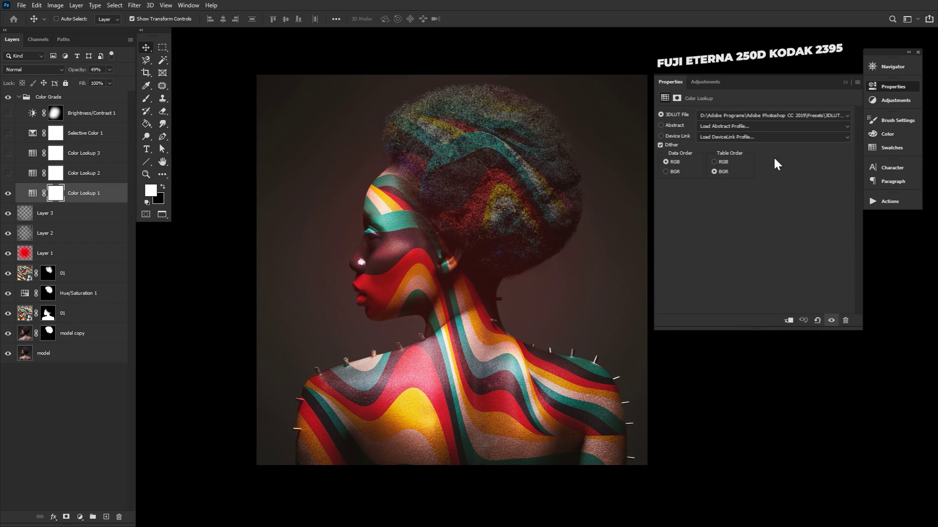
# Keep Fuji ETERNA on Color Lookup 1, then enable Color Lookup 2 with filmstock_50.3dl
pyautogui.click(755, 117)
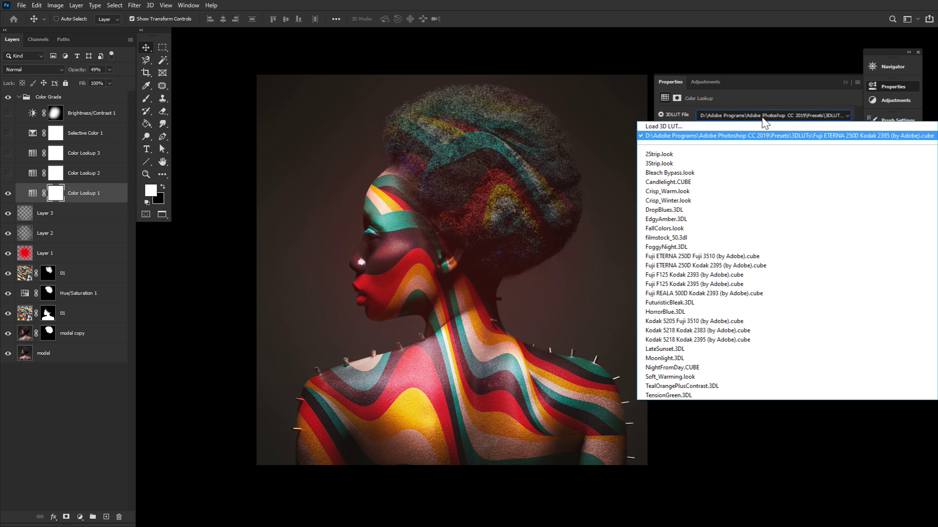
pyautogui.click(762, 118)
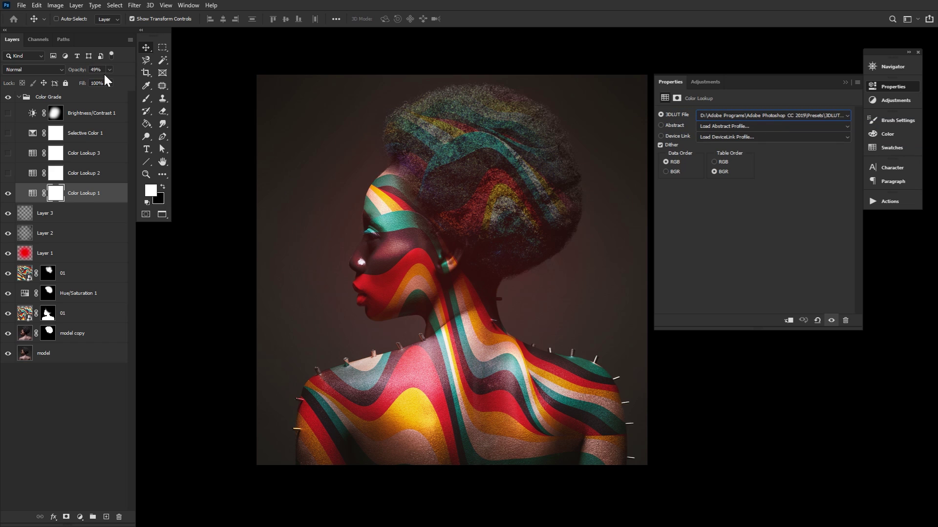
pyautogui.click(7, 173)
pyautogui.click(33, 175)
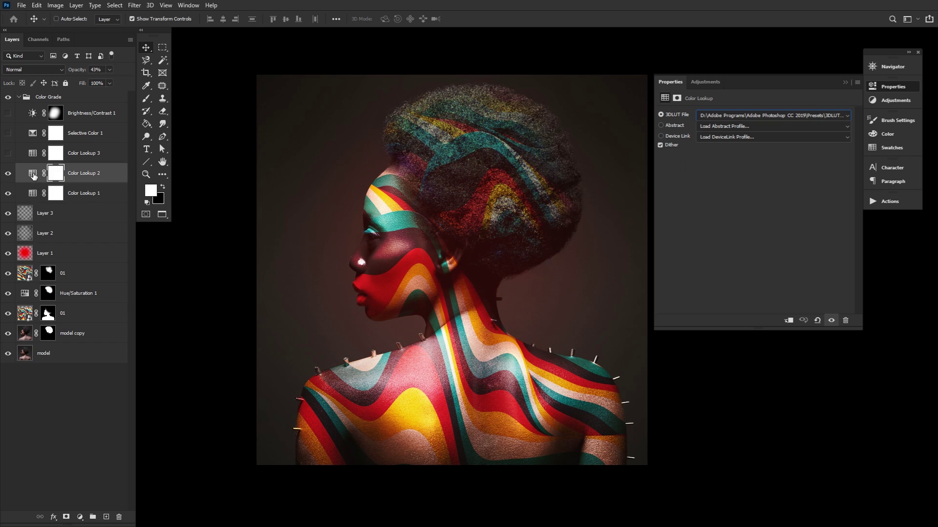
pyautogui.click(827, 116)
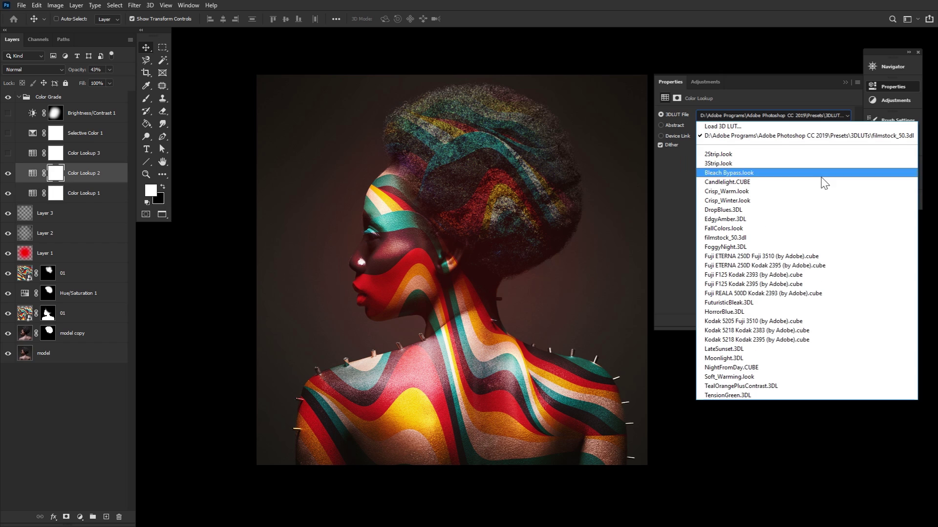
pyautogui.click(805, 238)
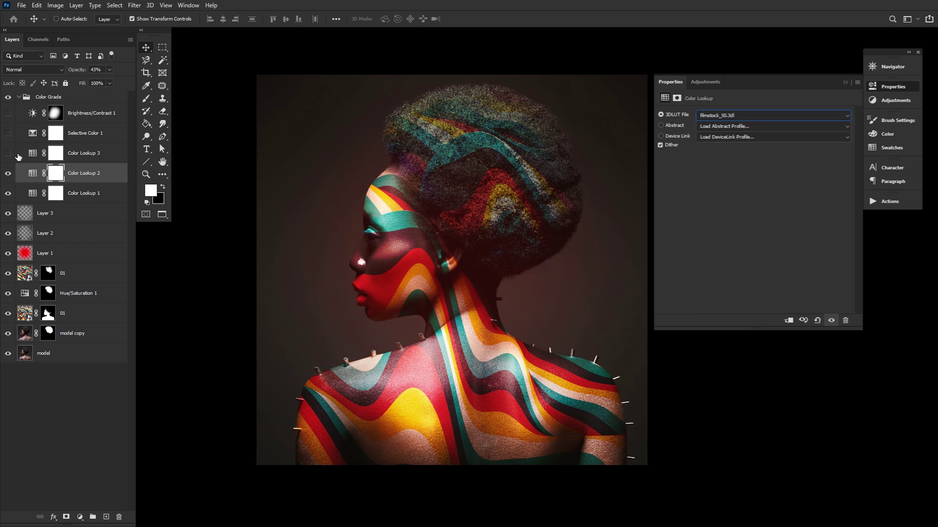
# Apply HorrorBlue.3DL to Color Lookup 3 and turn on Selective Color 1
pyautogui.click(37, 155)
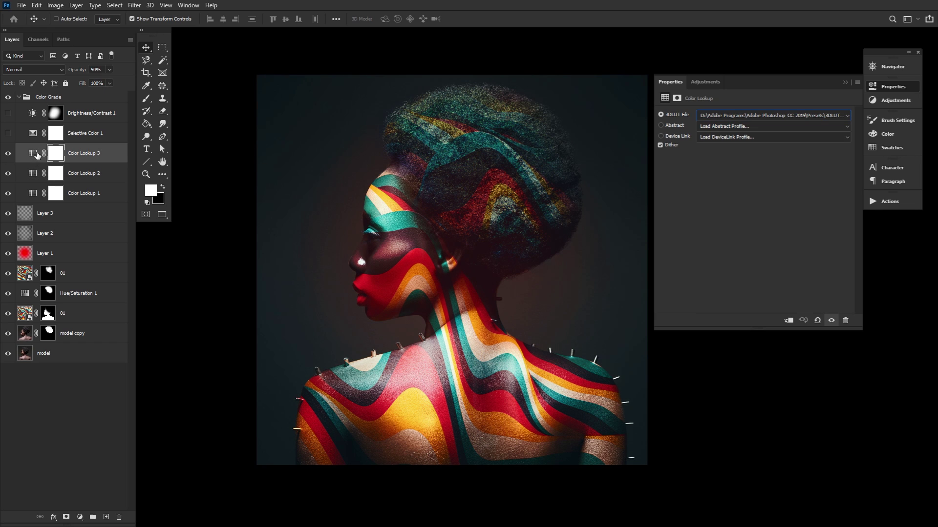
pyautogui.click(774, 119)
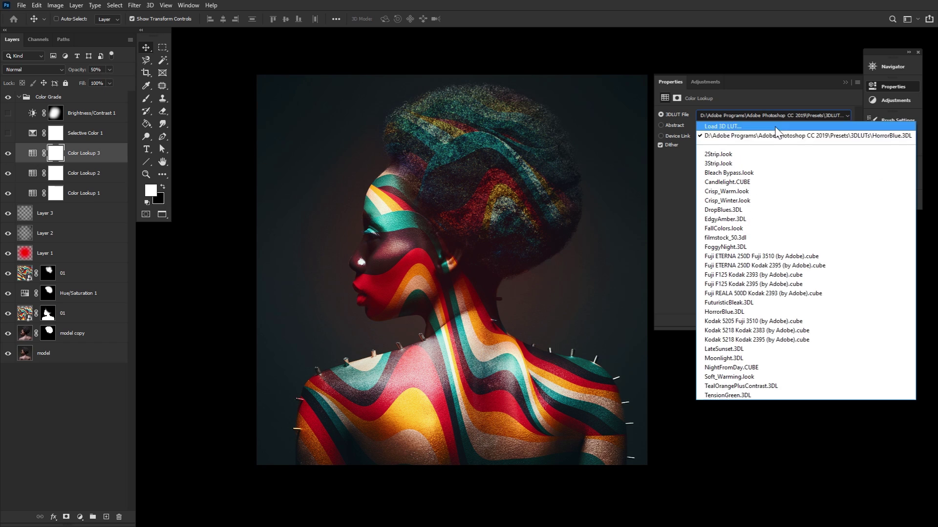
pyautogui.click(766, 313)
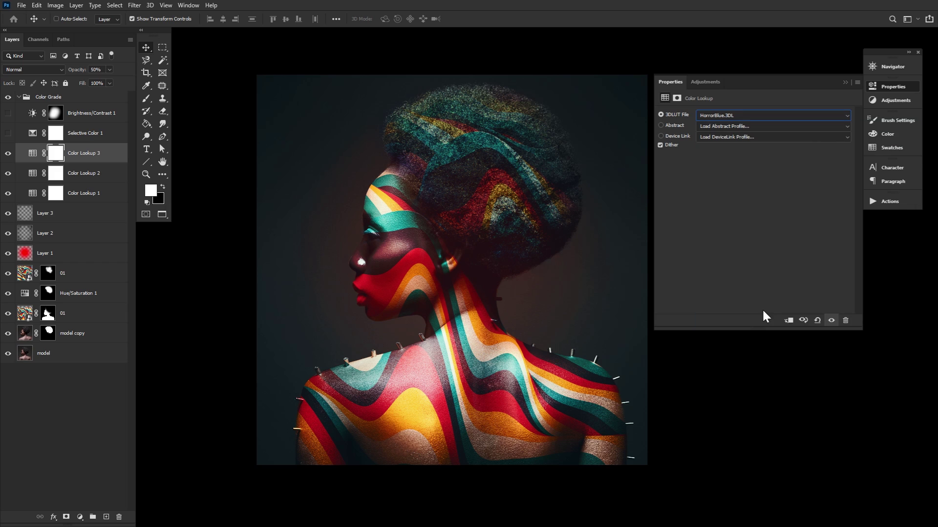
pyautogui.click(7, 133)
pyautogui.click(33, 135)
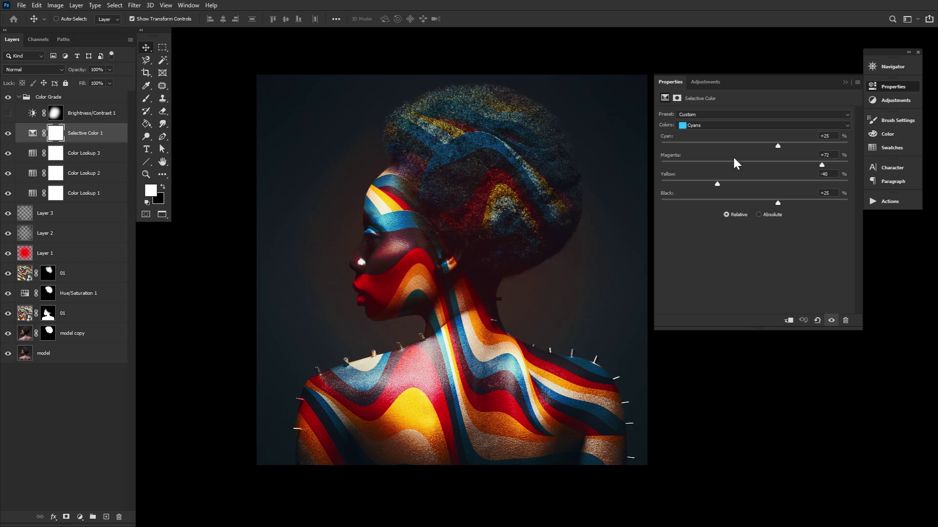
# Adjust Selective Color 1's Reds and Yellows, then set Cyans to +25, +72, −40, +25
pyautogui.click(736, 126)
pyautogui.click(737, 130)
pyautogui.click(693, 125)
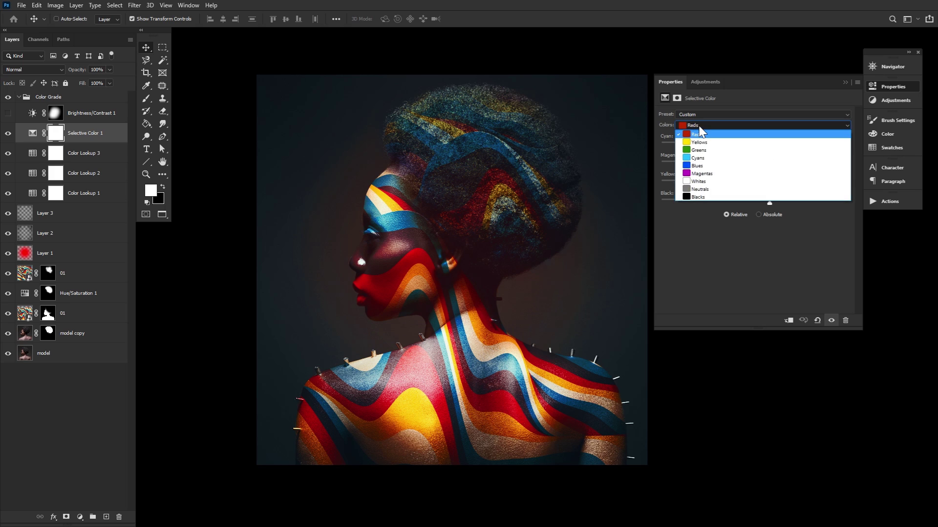
pyautogui.click(704, 141)
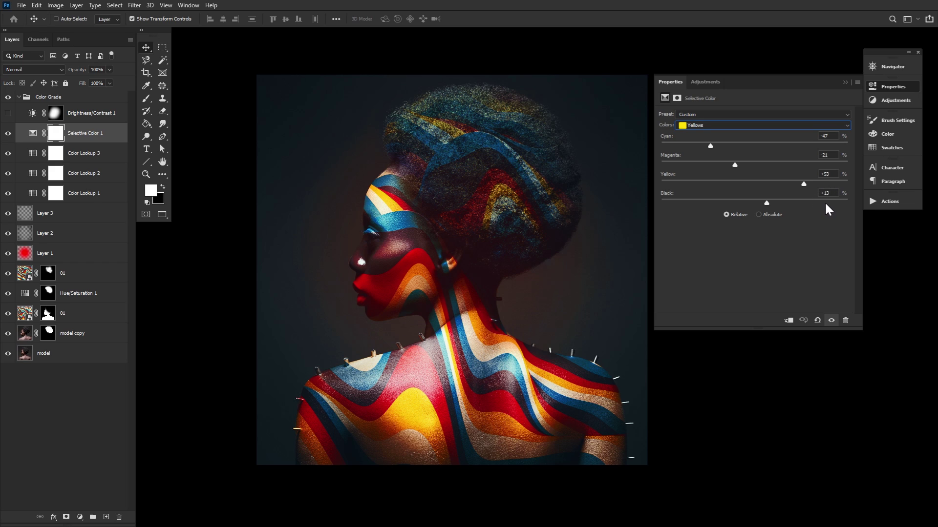
pyautogui.click(738, 128)
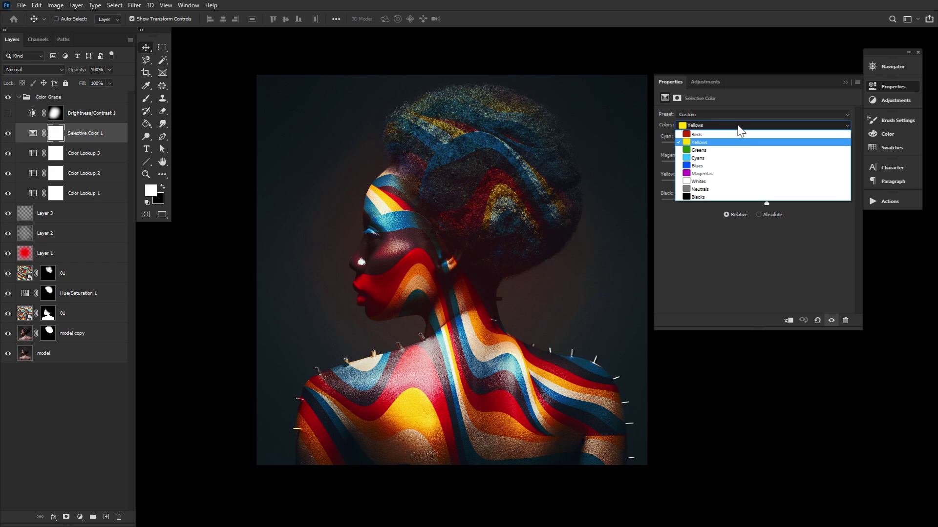
pyautogui.click(745, 159)
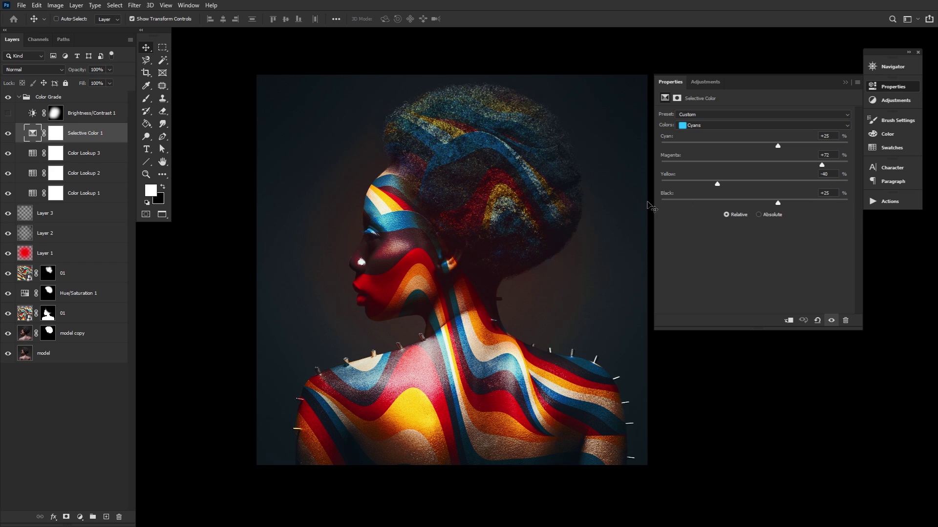
# Show and select Brightness/Contrast 1, toggling its layer mask off and back on to compare
pyautogui.click(8, 113)
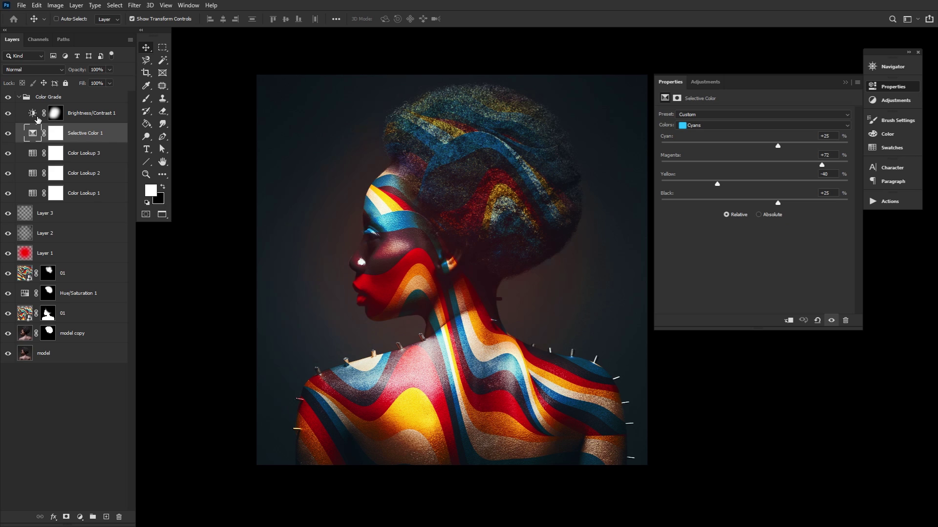
pyautogui.click(38, 119)
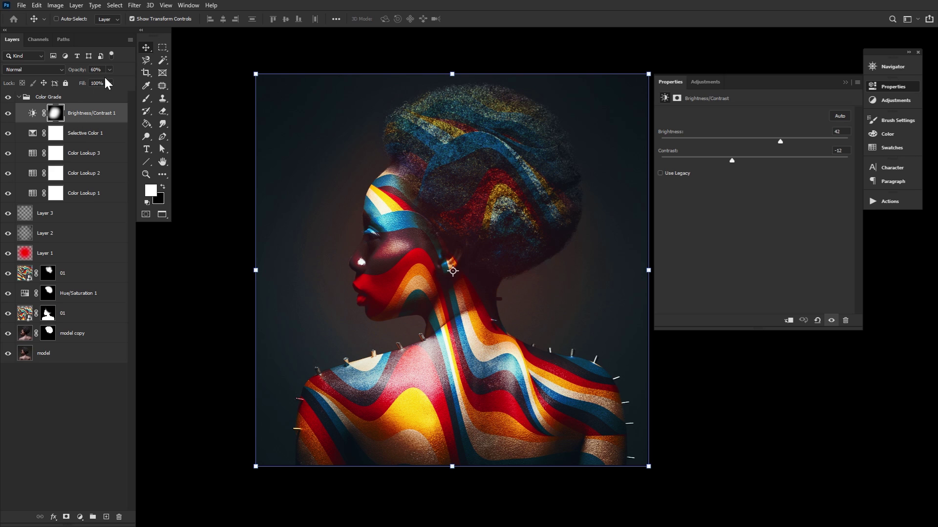
pyautogui.rightClick(57, 115)
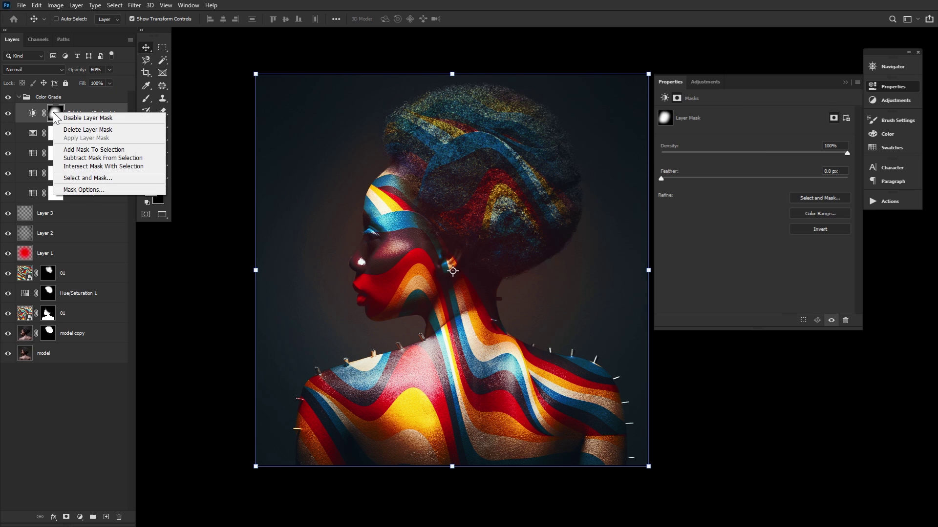
pyautogui.click(66, 119)
pyautogui.rightClick(60, 116)
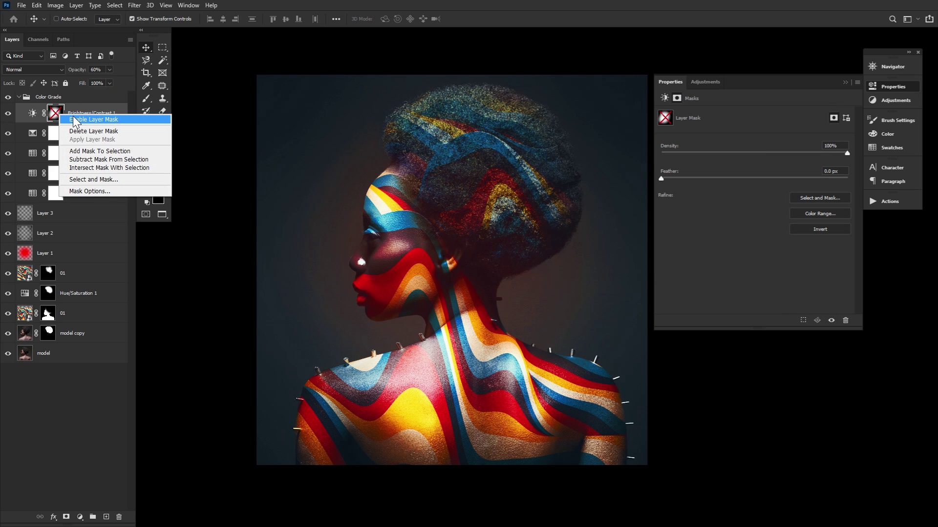
pyautogui.click(71, 120)
# Get a black brush of size 700 ready for painting the mask
pyautogui.click(147, 100)
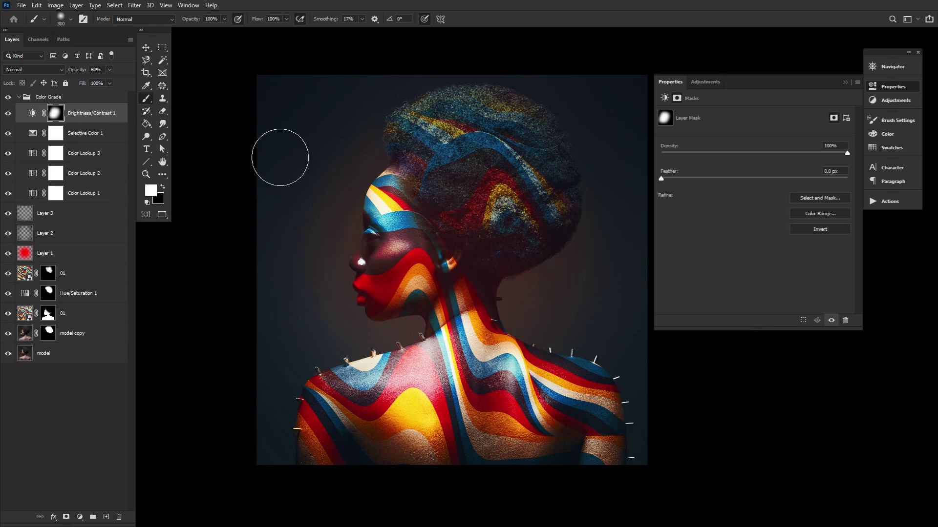
pyautogui.press('x')
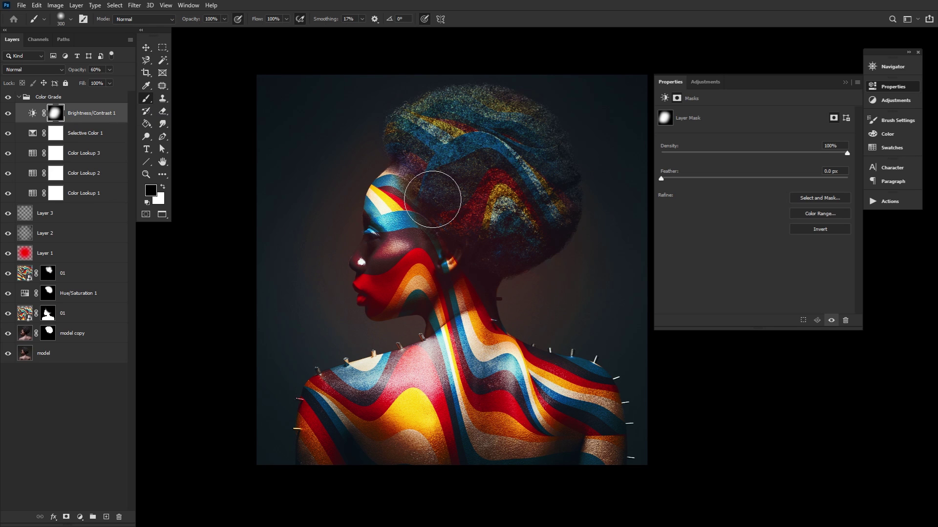
pyautogui.press(']')
pyautogui.press(']')
pyautogui.press(']')
pyautogui.press(']')
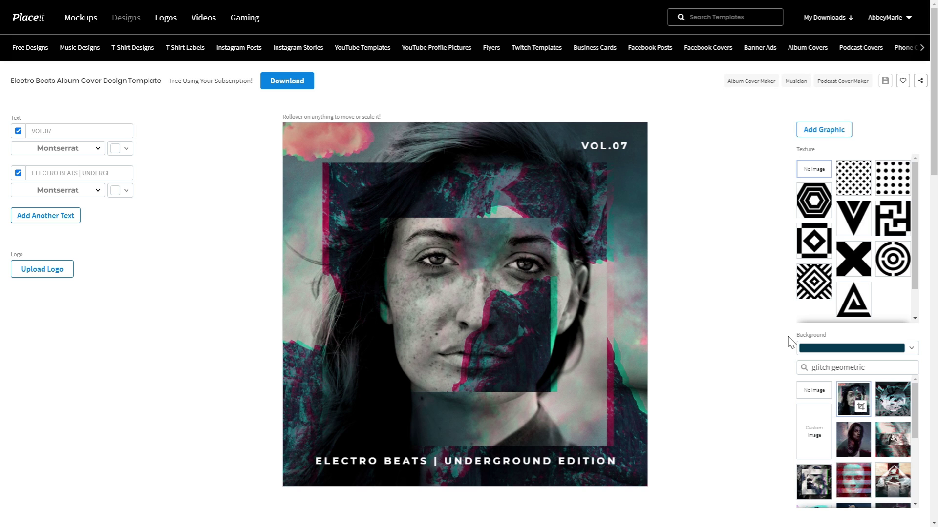
# Upload 'cd cover mockup 2' as the cover's custom background image and crop it
pyautogui.click(814, 431)
pyautogui.click(276, 238)
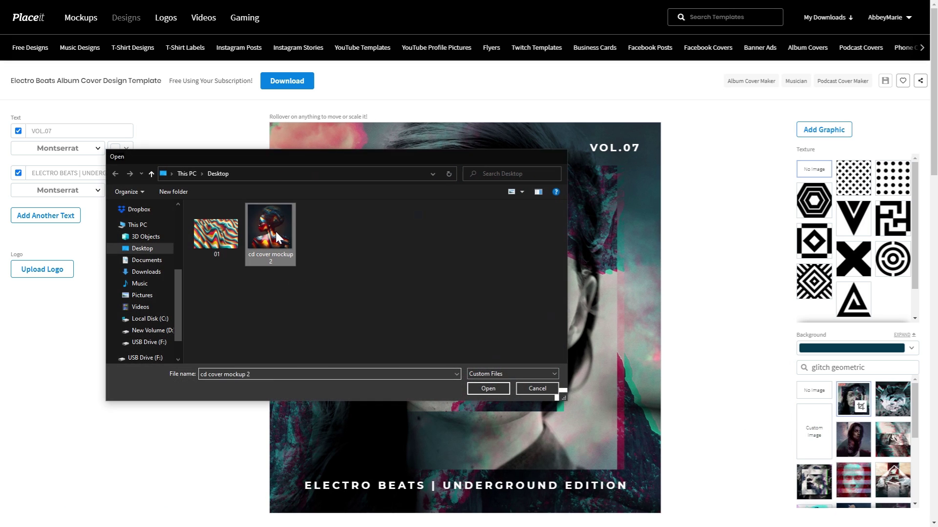
pyautogui.doubleClick(276, 238)
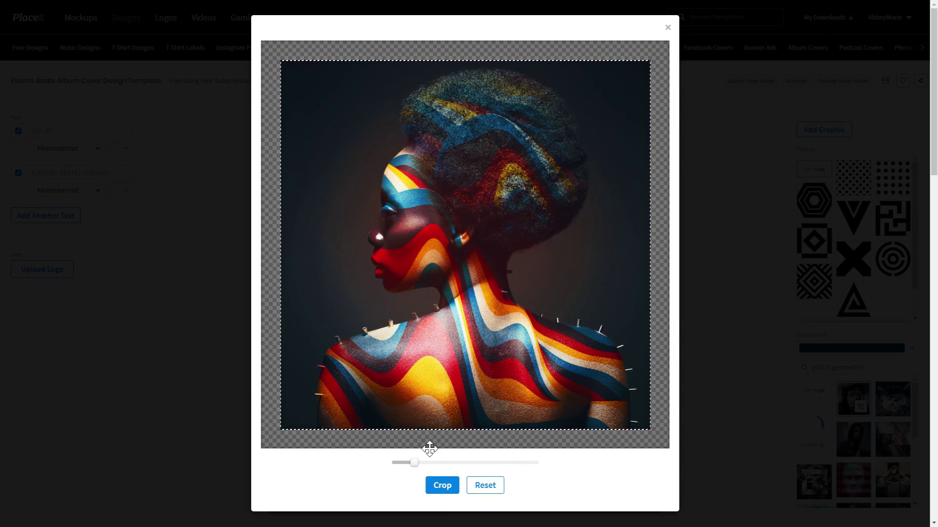
pyautogui.click(445, 487)
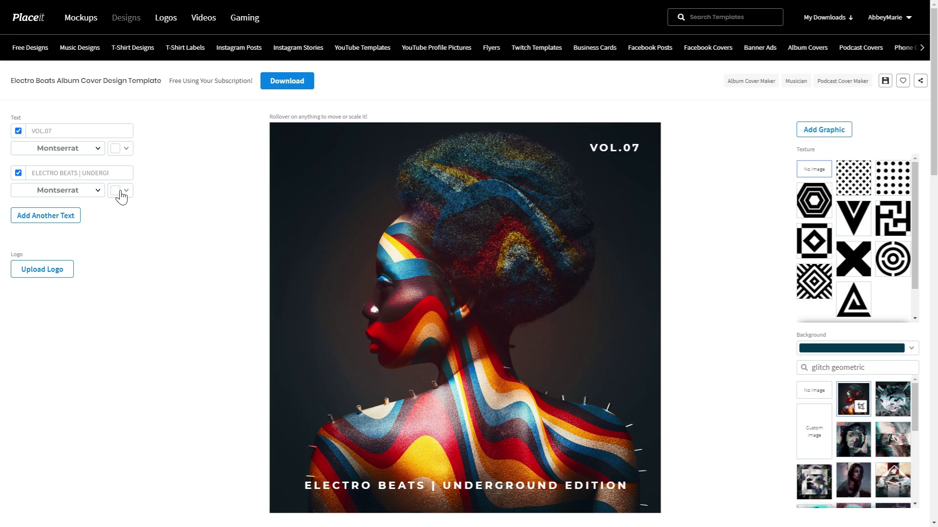
# Replace the bottom title ELECTRO BEATS with LIVING SOUND | INSTRUMENTAL
pyautogui.tripleClick(73, 173)
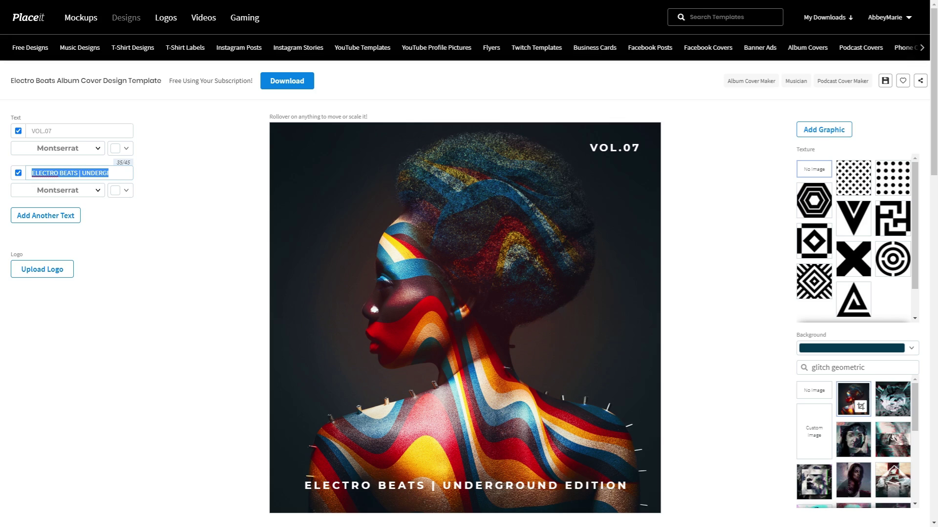
pyautogui.write('LIVING SOUND | INSTRUMENTAL')
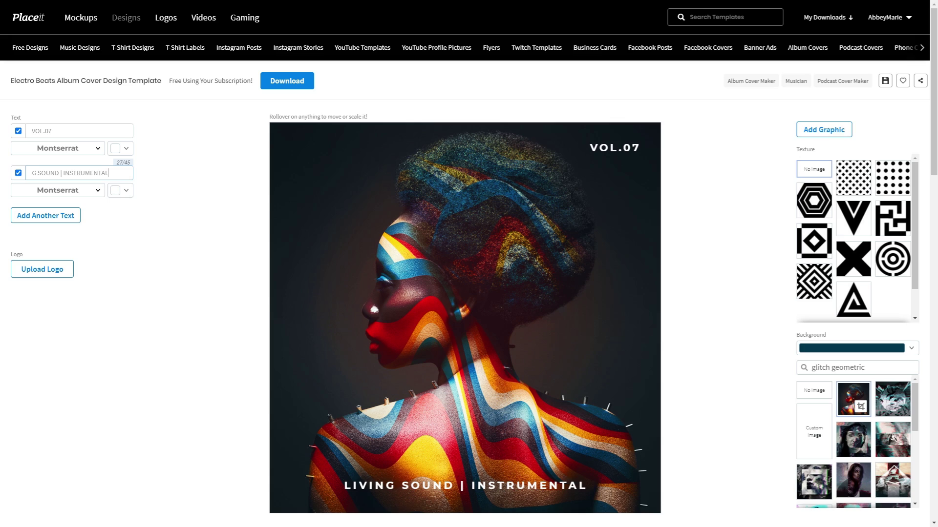
pyautogui.press('BackSpace')
pyautogui.write('L')
pyautogui.click(159, 259)
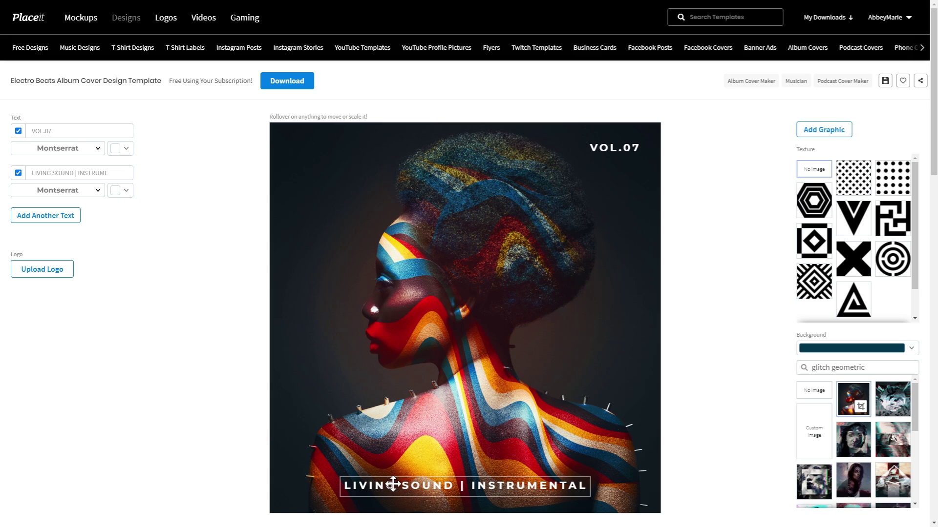
# Check the font lists for the title and VOL.07, keeping Montserrat
pyautogui.click(90, 199)
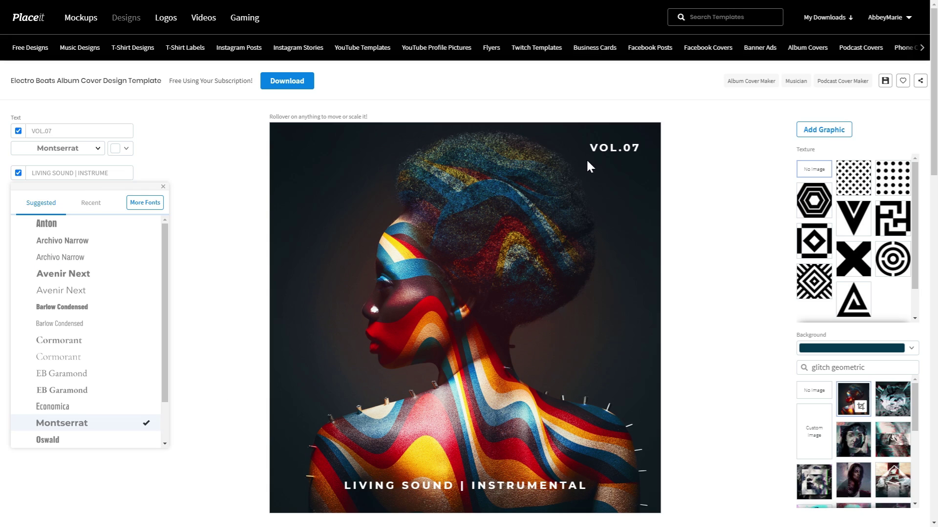
pyautogui.click(49, 148)
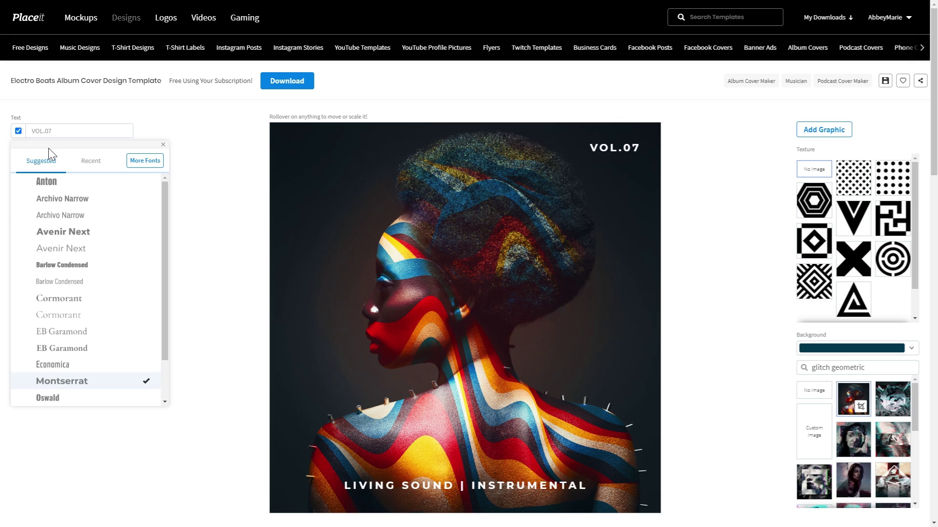
pyautogui.click(246, 382)
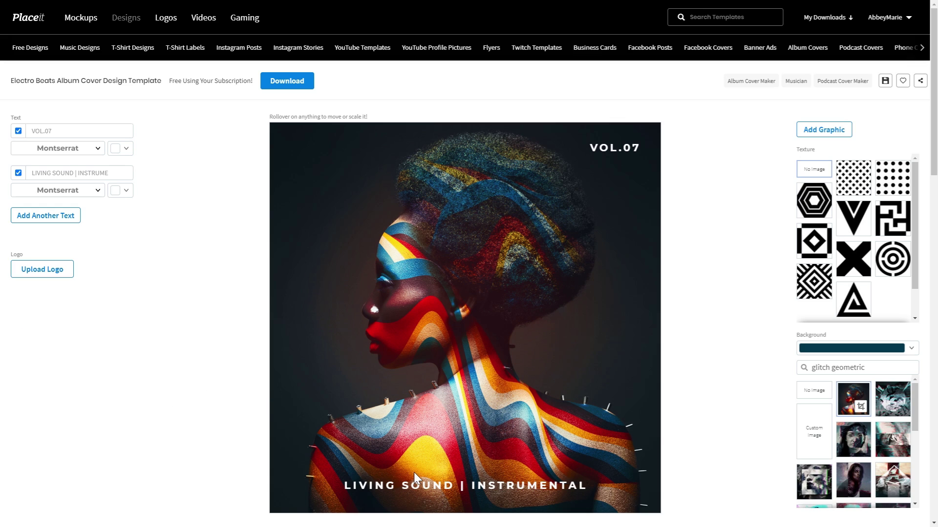
# Widen the LIVING SOUND | INSTRUMENTAL text box on both sides and nudge it up, centred
pyautogui.moveTo(400, 481)
pyautogui.moveTo(337, 473); pyautogui.dragTo(316, 473)
pyautogui.moveTo(594, 499); pyautogui.dragTo(614, 499)
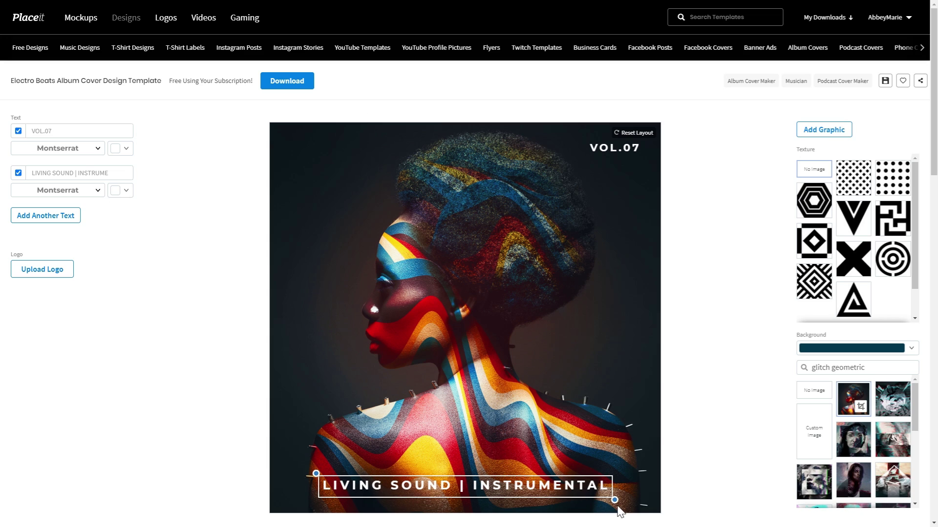
pyautogui.moveTo(525, 484); pyautogui.dragTo(529, 473)
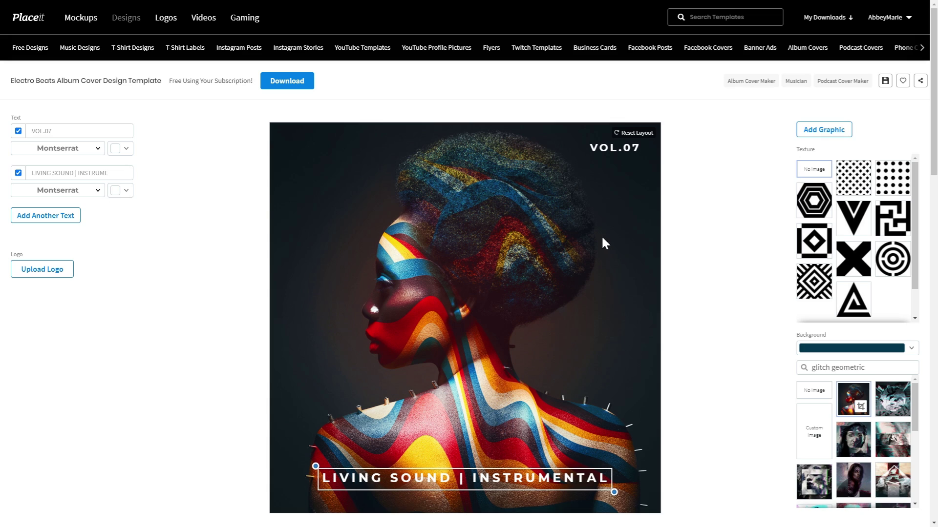
# Set the VOL.07 text colour to a gold yellow from the palette
pyautogui.click(603, 148)
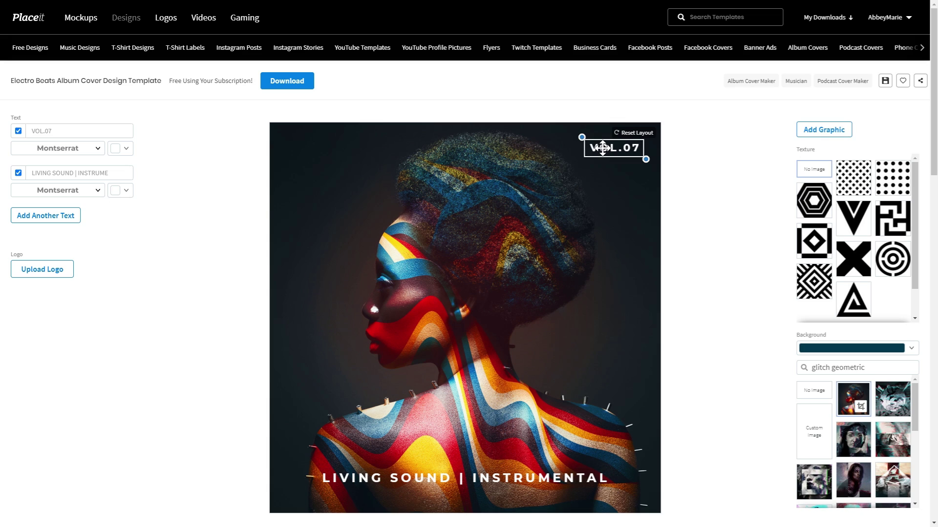
pyautogui.click(118, 151)
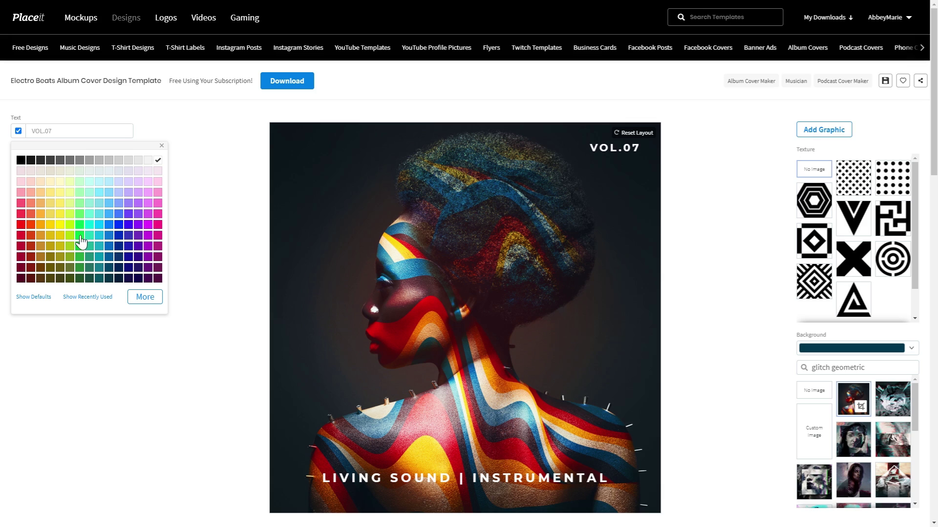
pyautogui.click(50, 226)
pyautogui.click(40, 213)
pyautogui.click(59, 226)
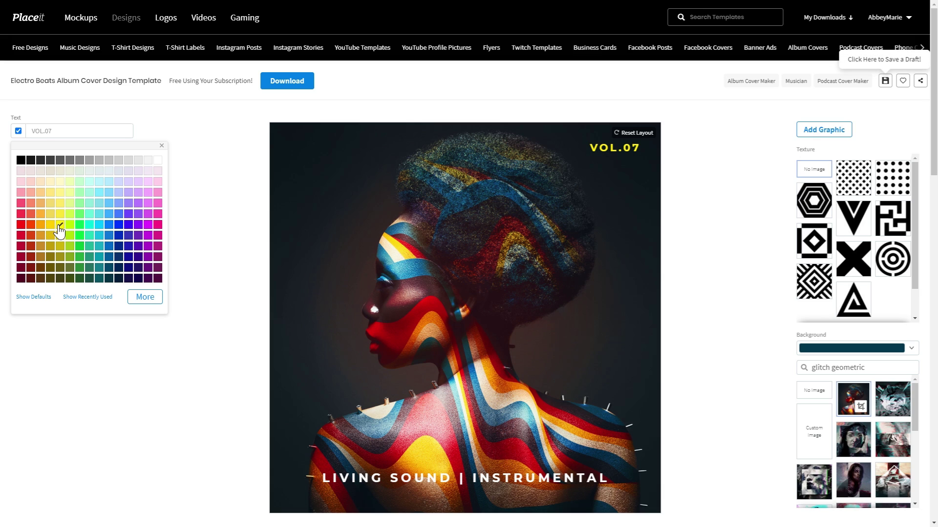
pyautogui.click(51, 226)
pyautogui.click(161, 145)
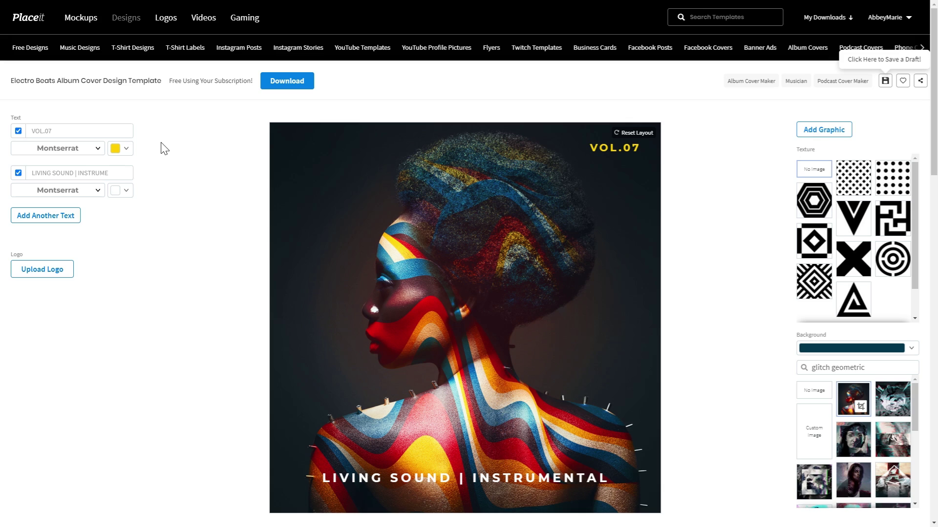